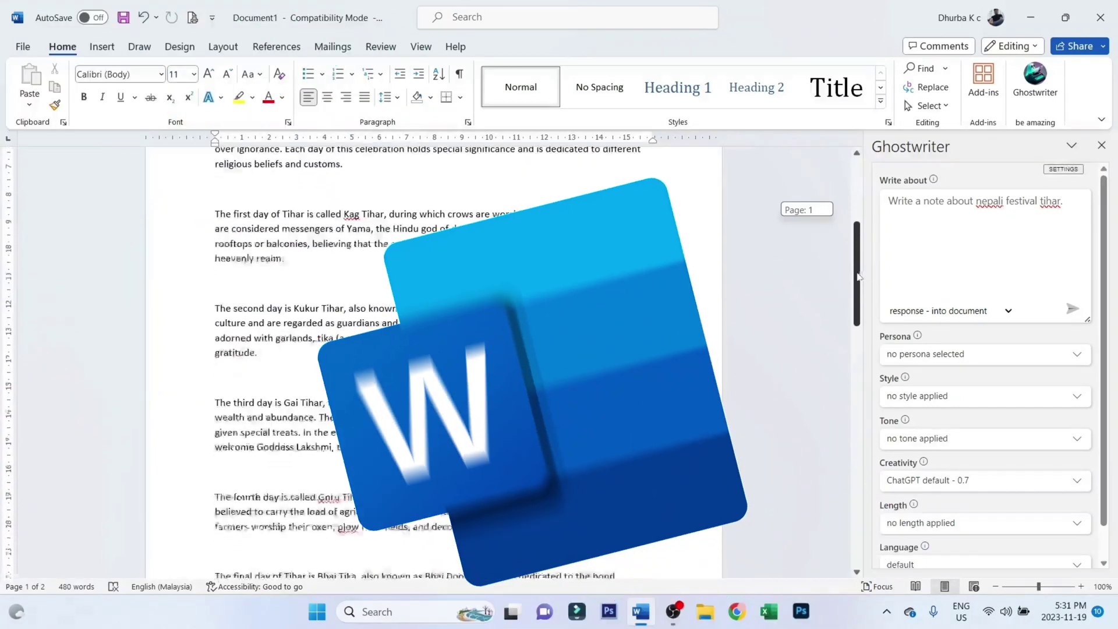
Step: Scroll through the Tihar note, then return to the Ghostwriter sick-leave letter in Word
{"action": "mouse_move", "coordinate": [855, 297]}
{"action": "left_mouse_down"}
{"action": "mouse_move", "coordinate": [835, 452]}
{"action": "mouse_move", "coordinate": [856, 239]}
{"action": "mouse_move", "coordinate": [858, 265]}
{"action": "left_mouse_up"}
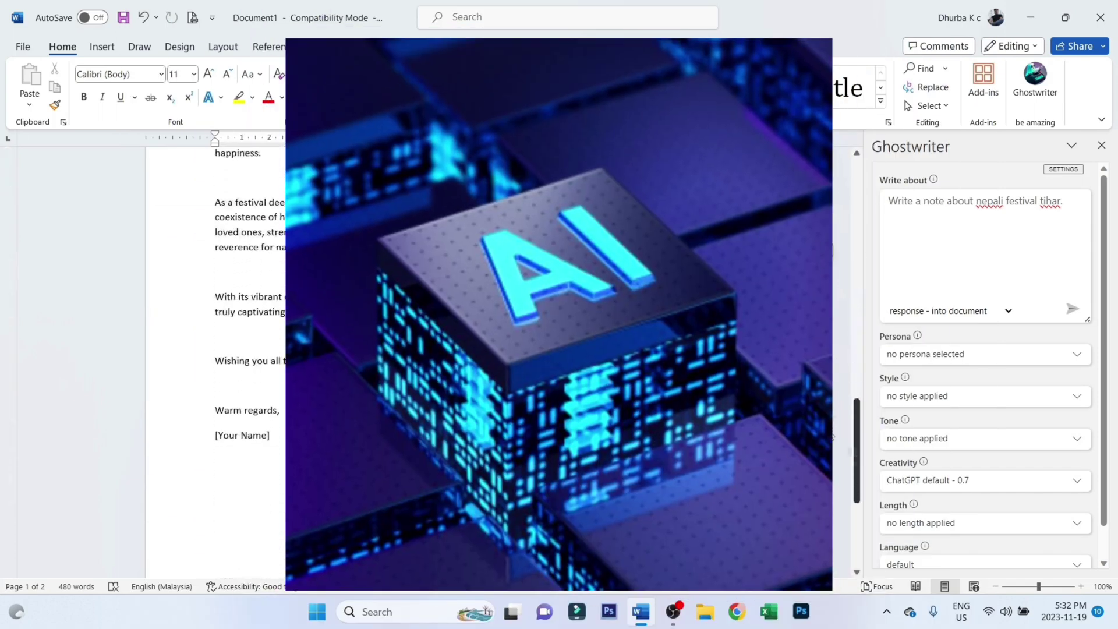
{"action": "left_click_drag", "start_coordinate": [857, 449], "coordinate": [855, 192]}
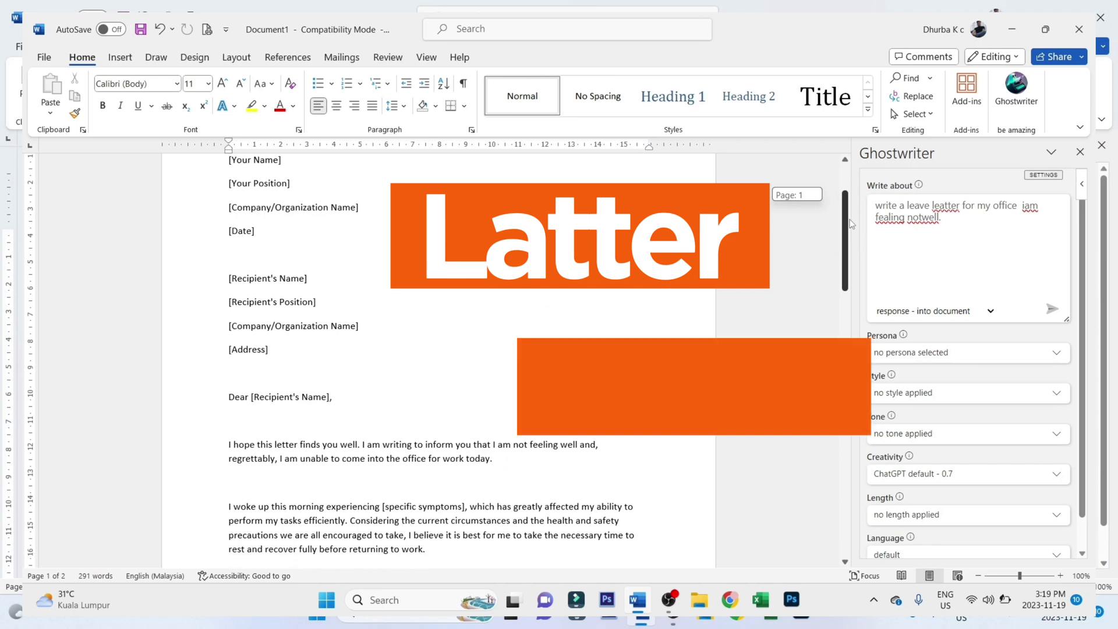
Step: Scroll the leave letter and select its [Your Name] and [Company/Organization Name] placeholders
{"action": "left_click_drag", "start_coordinate": [850, 220], "coordinate": [850, 202]}
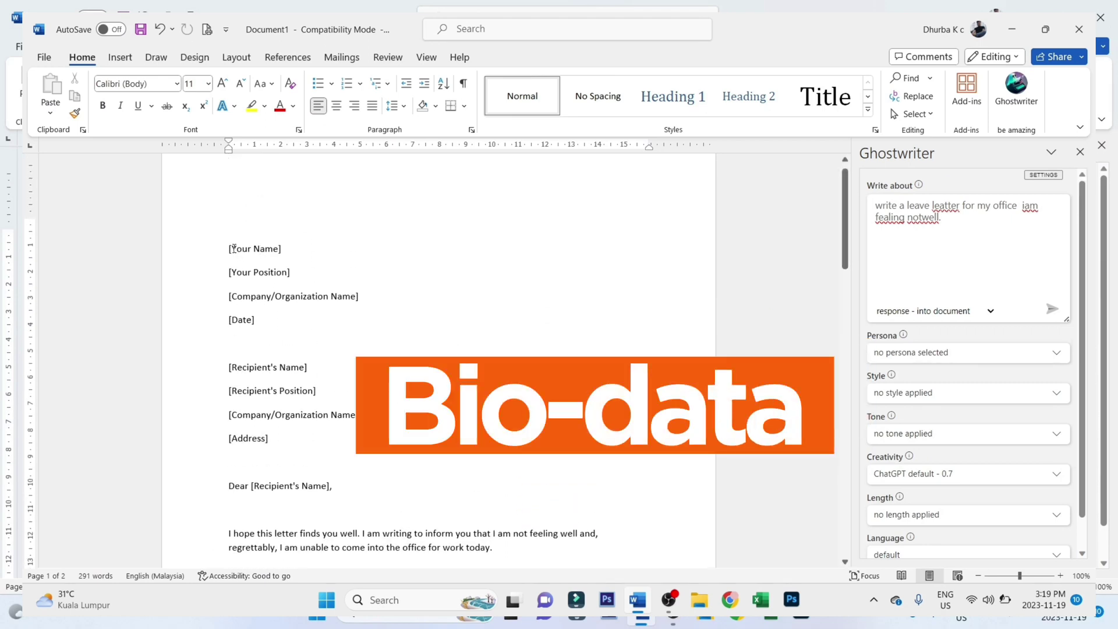
{"action": "left_click_drag", "start_coordinate": [232, 248], "coordinate": [277, 251]}
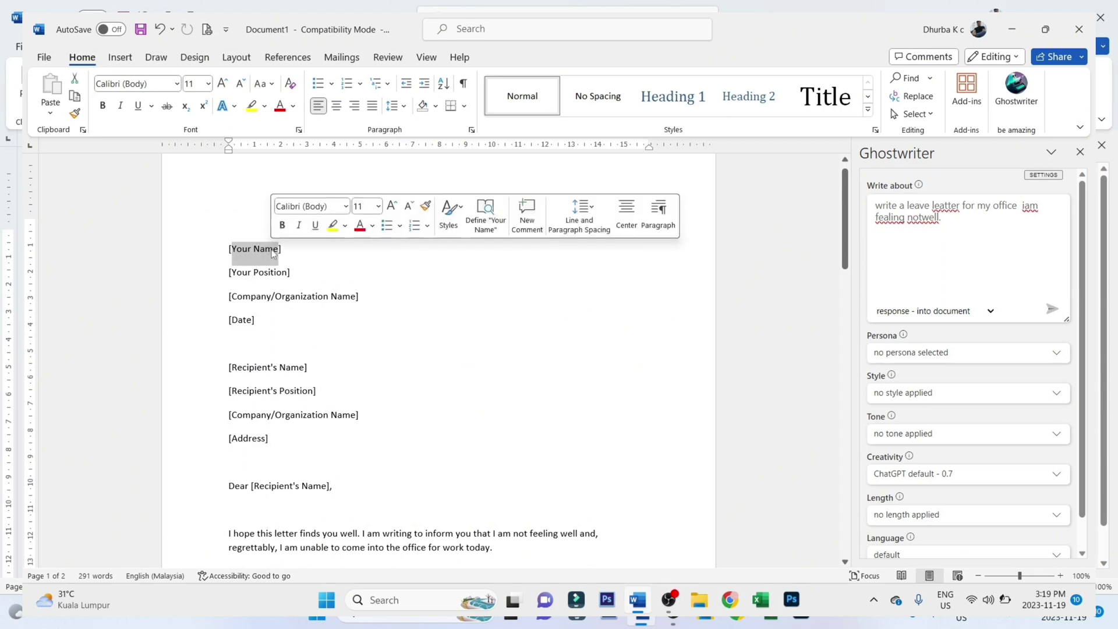
{"action": "left_click", "coordinate": [277, 269]}
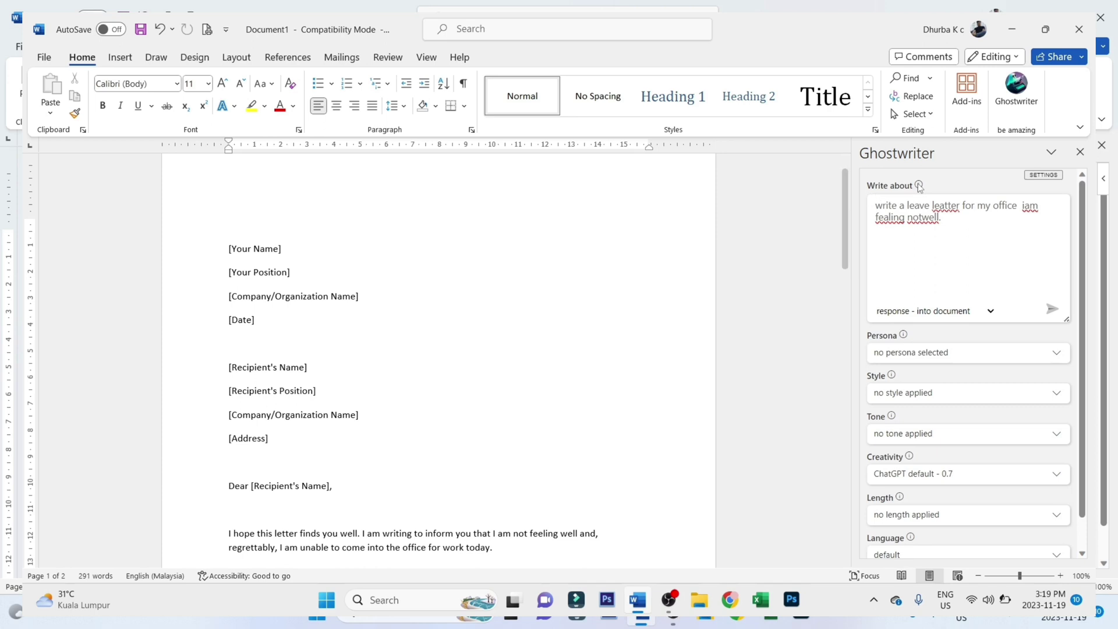
{"action": "left_click_drag", "start_coordinate": [847, 189], "coordinate": [848, 230]}
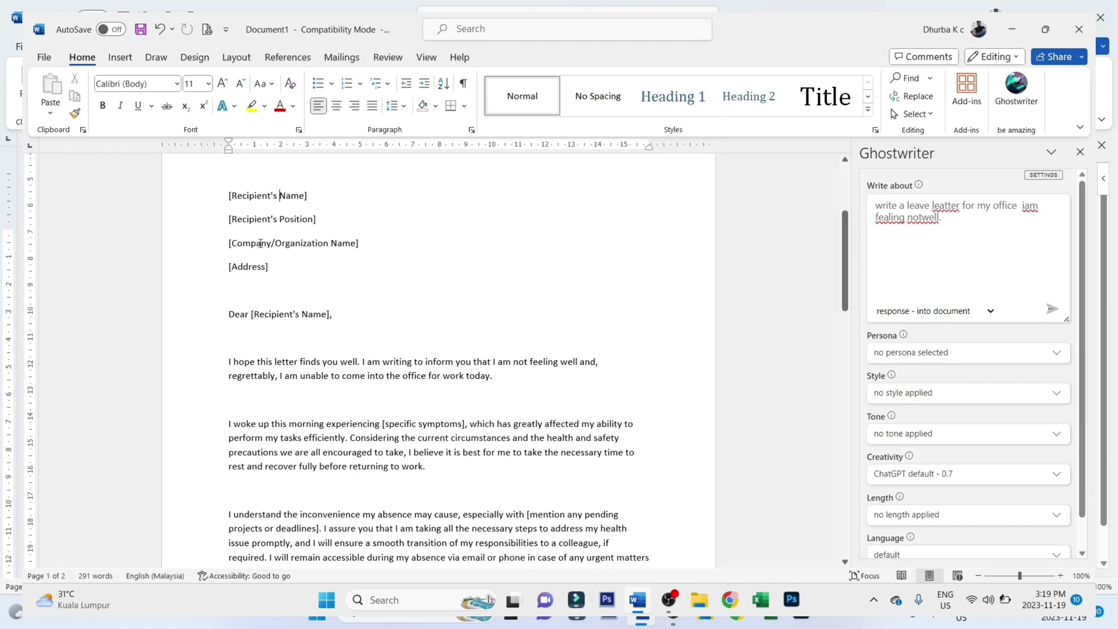
{"action": "left_click_drag", "start_coordinate": [255, 246], "coordinate": [332, 245]}
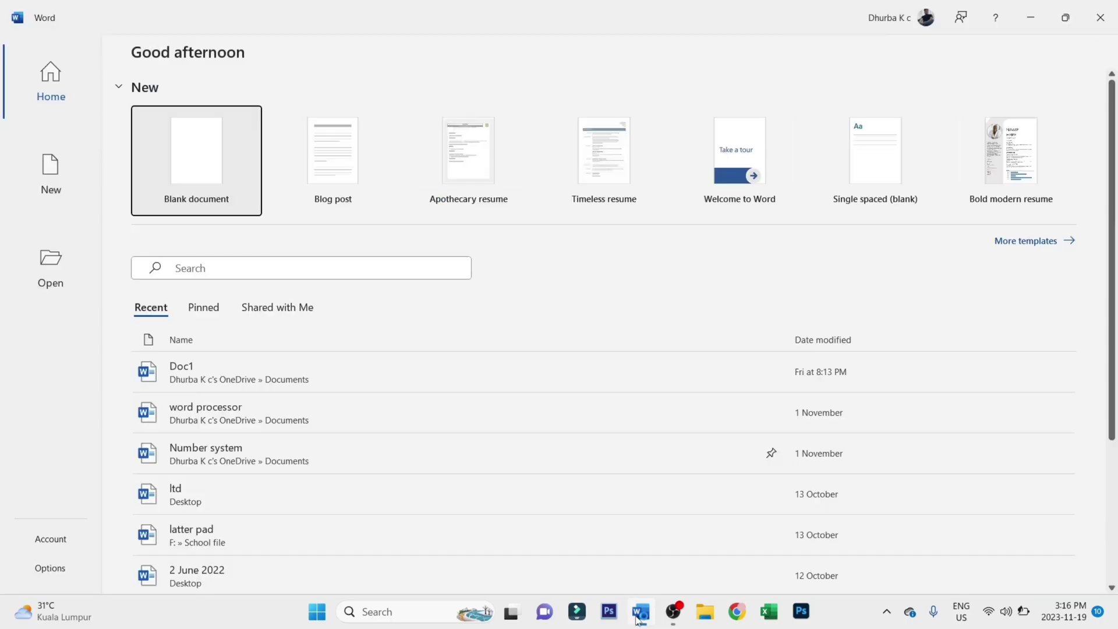
Step: Create a new blank document, Document1, and show its Insert commands
{"action": "left_click", "coordinate": [223, 185]}
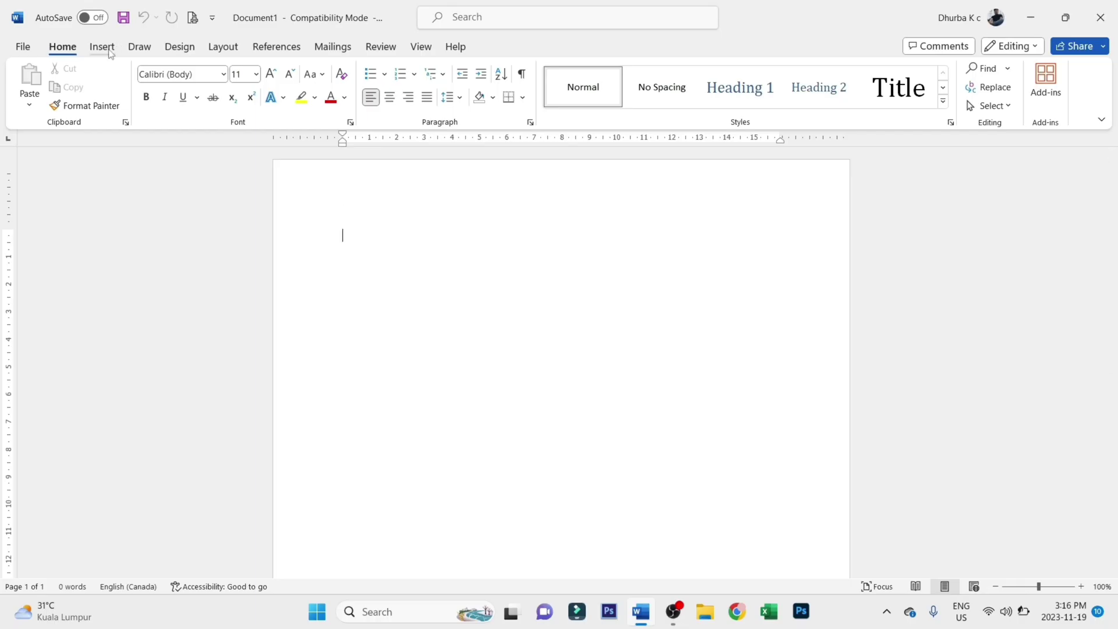
{"action": "left_click", "coordinate": [103, 48]}
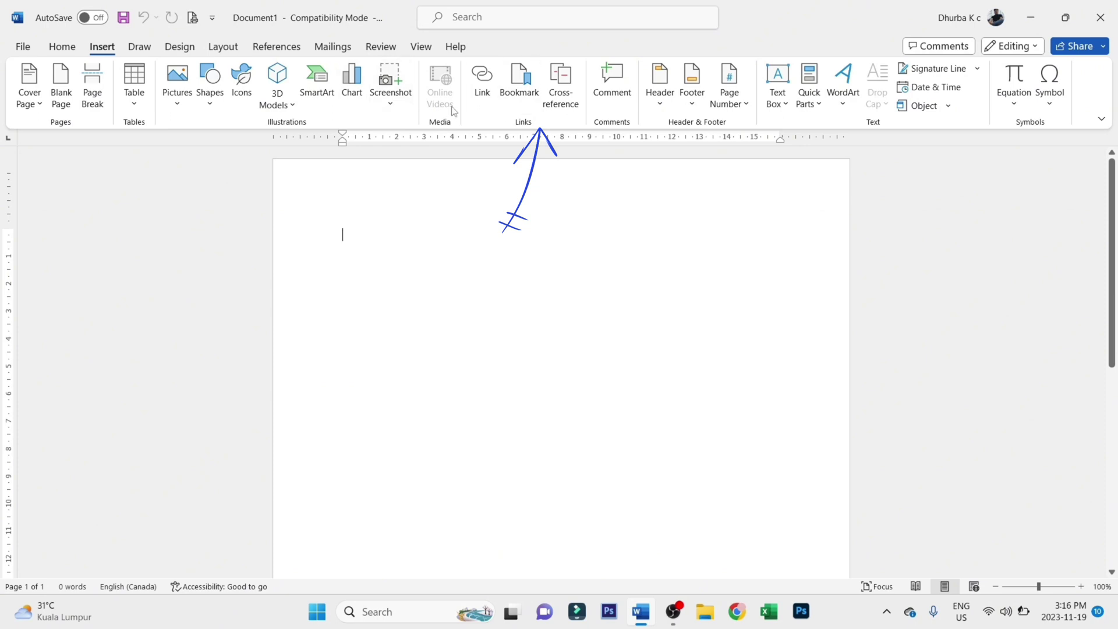
Step: Search the Office Add-ins store for 'ghost writer' and scroll the results to Ghostwriter
{"action": "left_click", "coordinate": [62, 47]}
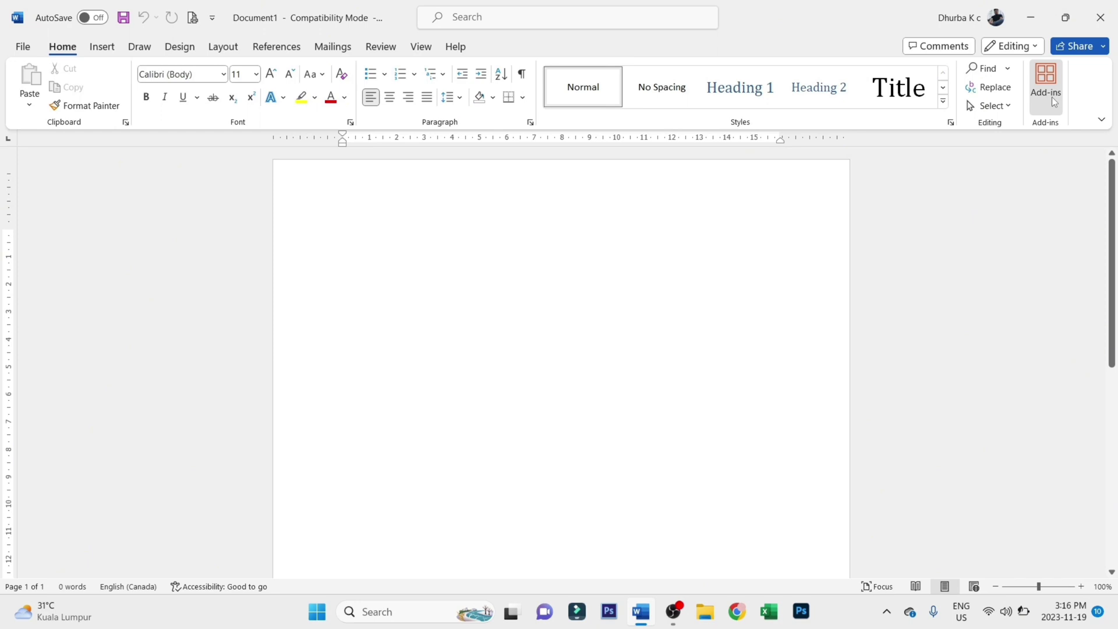
{"action": "left_click", "coordinate": [1052, 97]}
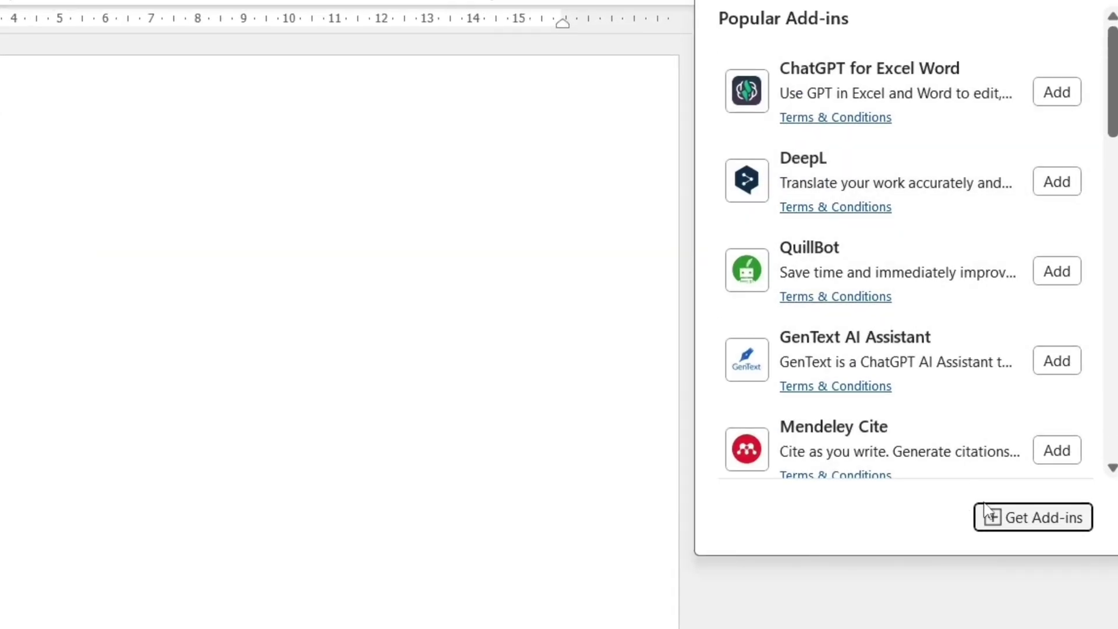
{"action": "left_click", "coordinate": [1031, 518]}
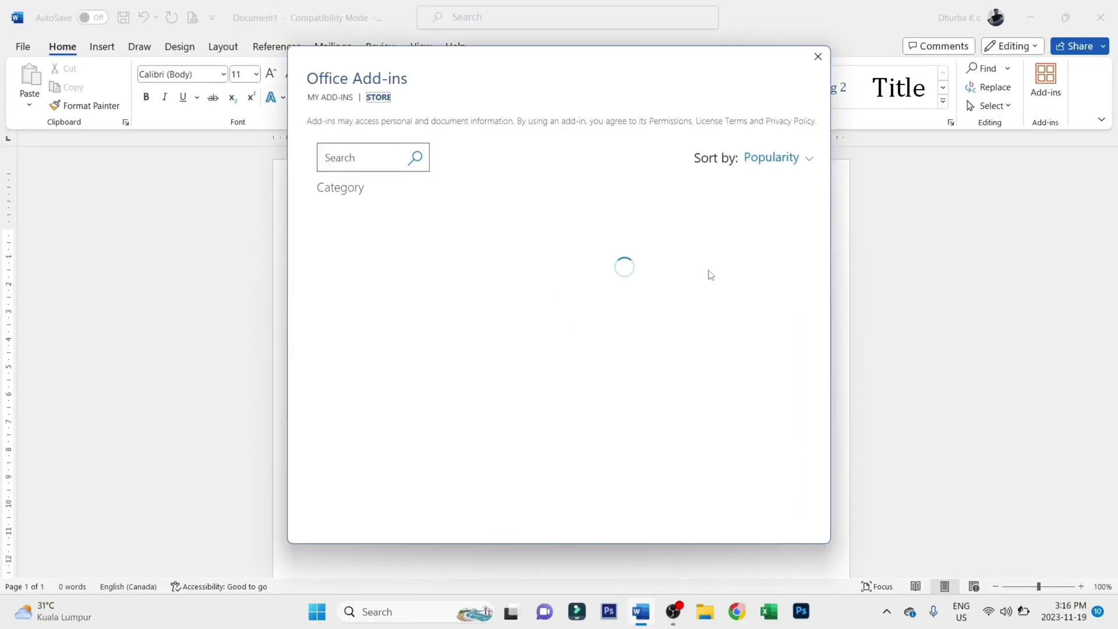
{"action": "left_click", "coordinate": [358, 160]}
{"action": "type", "text": "ghost writer"}
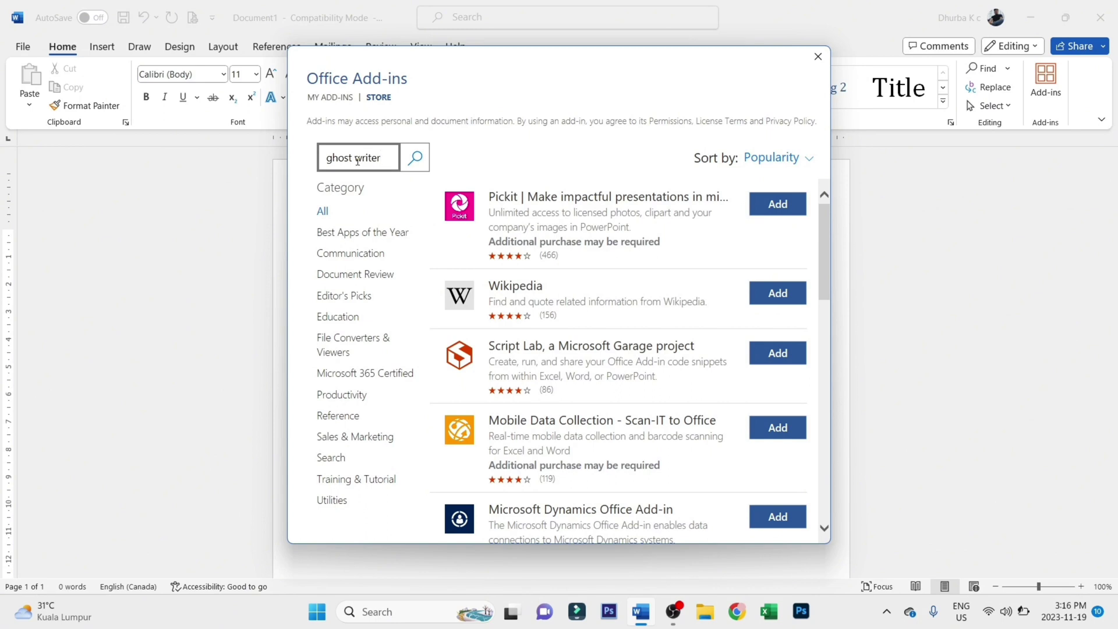
{"action": "left_click", "coordinate": [413, 161]}
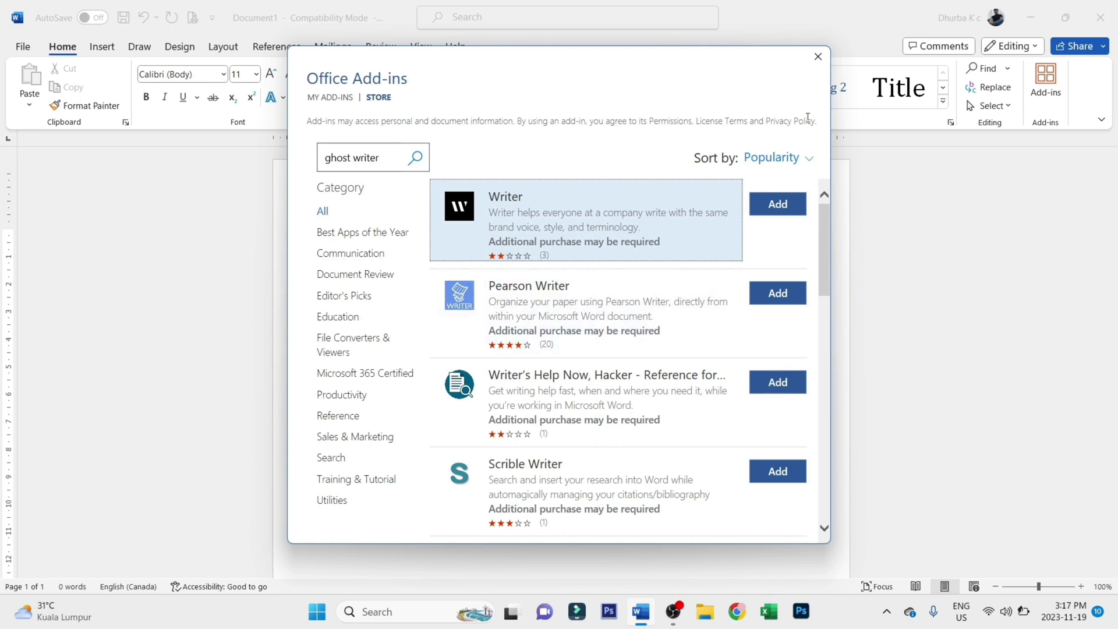
{"action": "left_click_drag", "start_coordinate": [827, 227], "coordinate": [839, 379]}
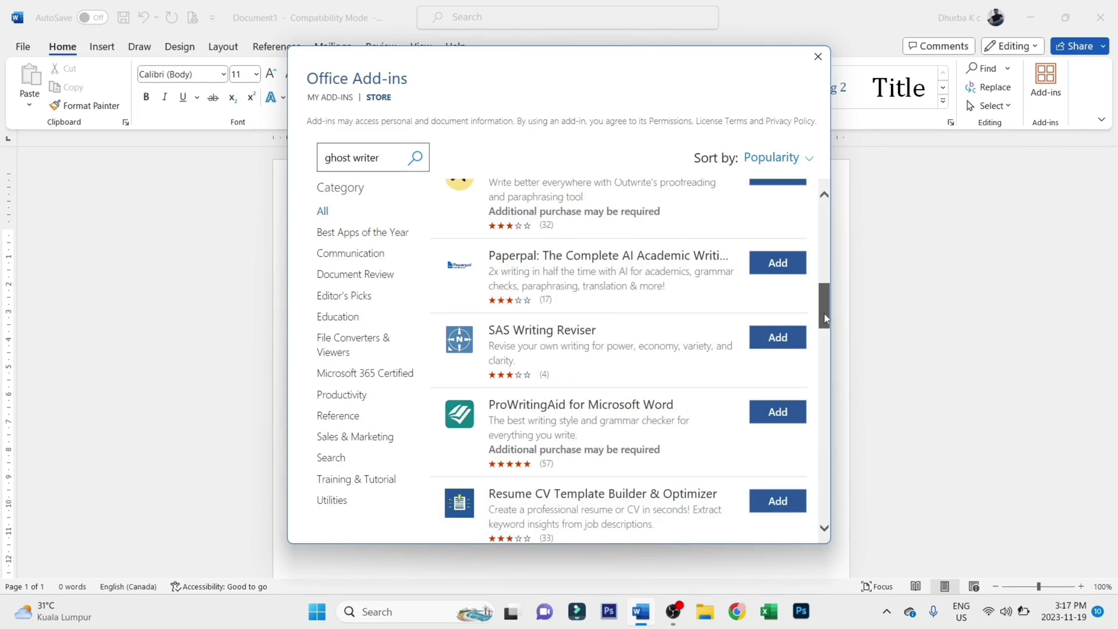
{"action": "scroll", "coordinate": [824, 313], "scroll_direction": "down", "scroll_amount": 5}
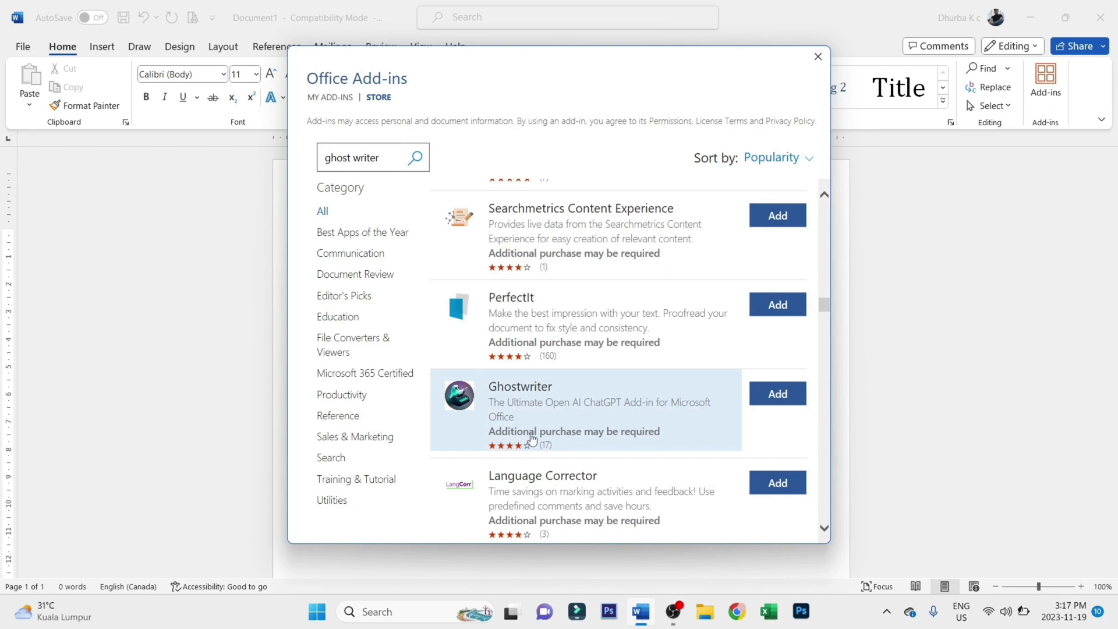
Step: Add Ghostwriter from the store and accept its license terms
{"action": "left_click", "coordinate": [777, 394]}
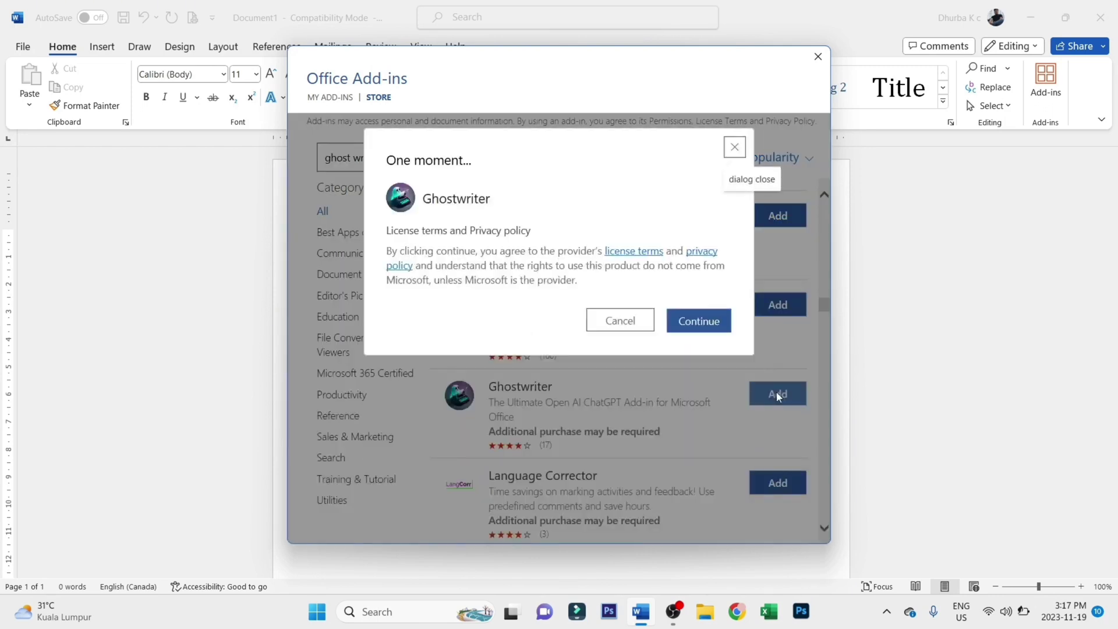
{"action": "left_click", "coordinate": [701, 321]}
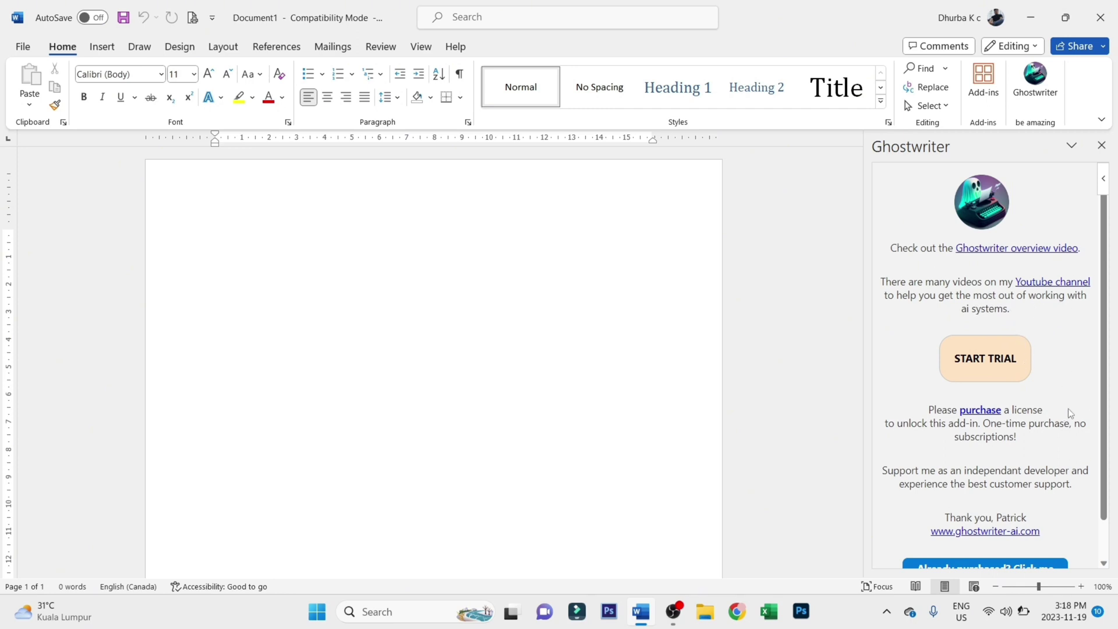
Step: Skip Ghostwriter's trial page with 'Already purchased? Click me' to reach the Write about form
{"action": "left_click_drag", "start_coordinate": [1105, 351], "coordinate": [1105, 403]}
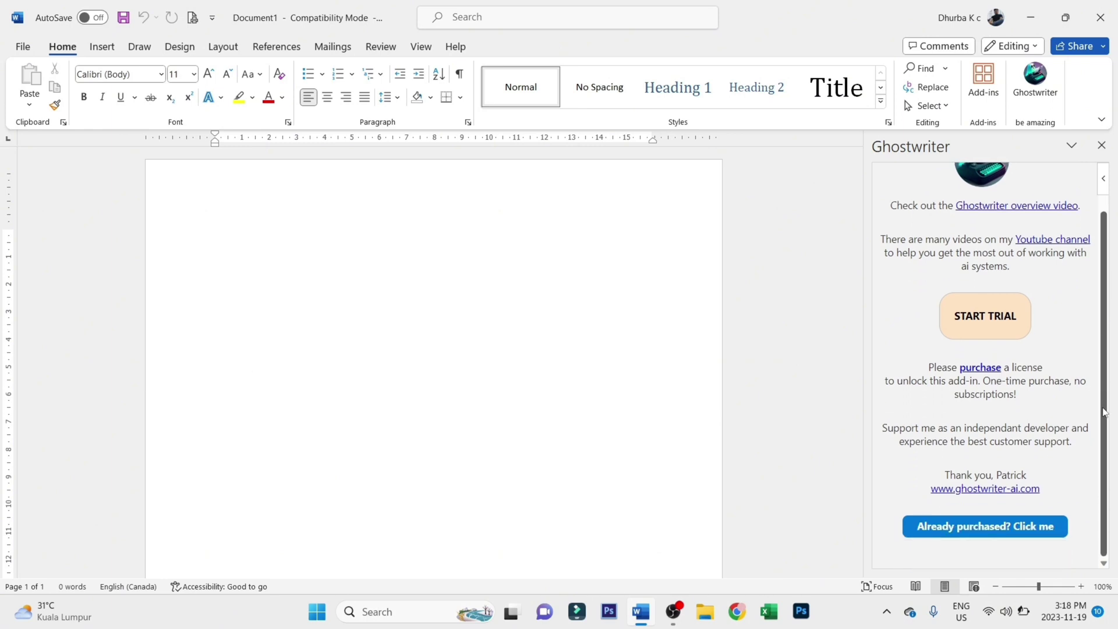
{"action": "left_click", "coordinate": [998, 315]}
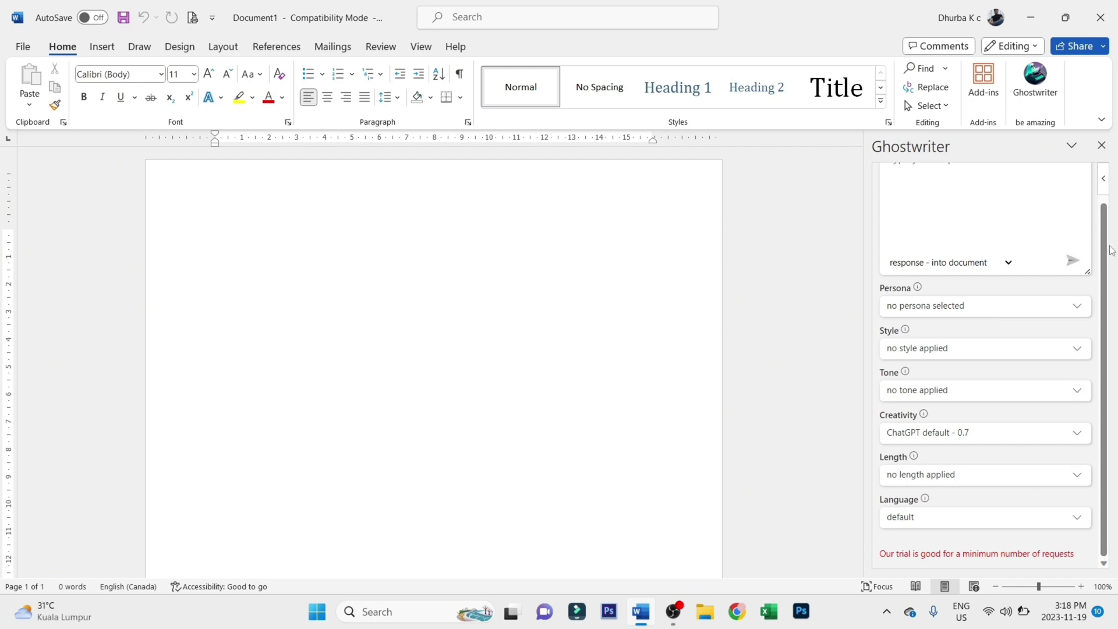
{"action": "left_click_drag", "start_coordinate": [1103, 234], "coordinate": [1102, 205]}
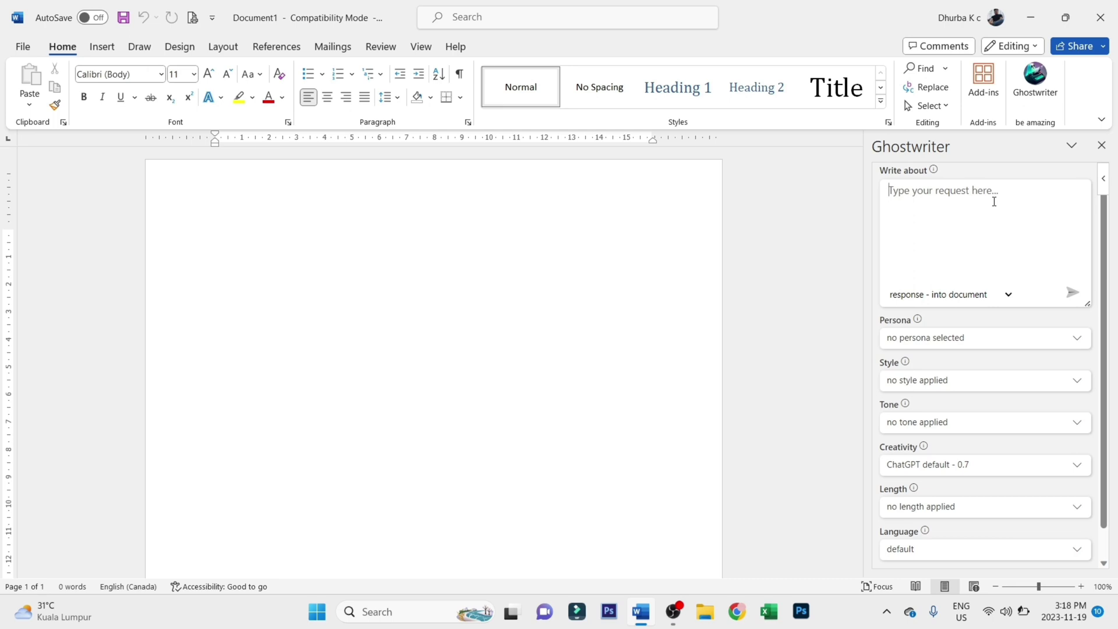
Step: Send Ghostwriter the request 'Write a note about nepali festival tihar.'
{"action": "type", "text": "write"}
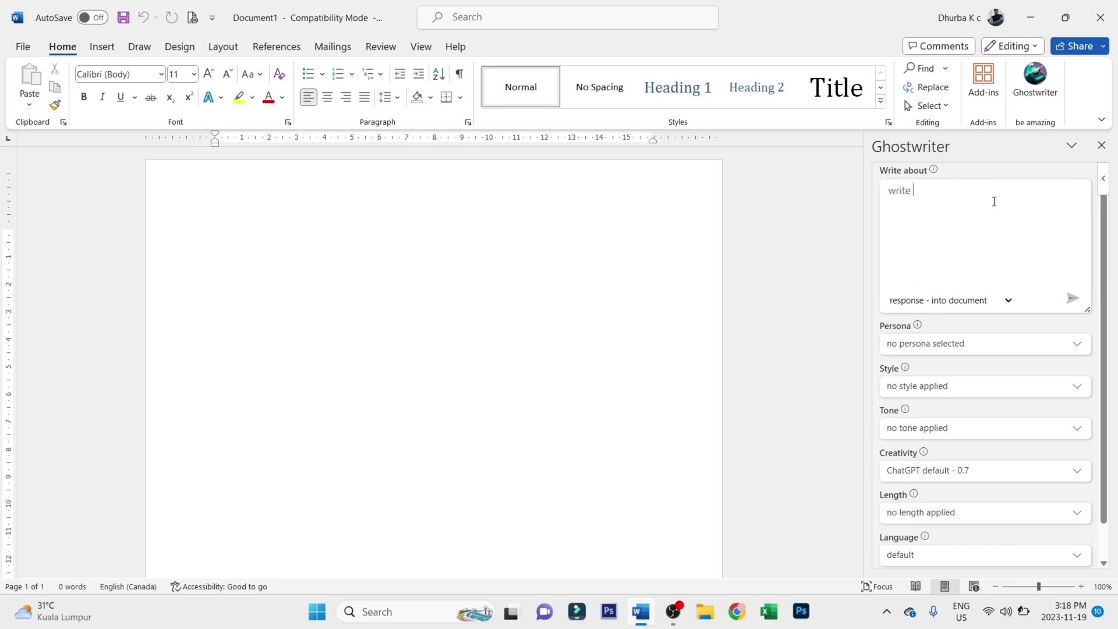
{"action": "type", "text": "a note about n"}
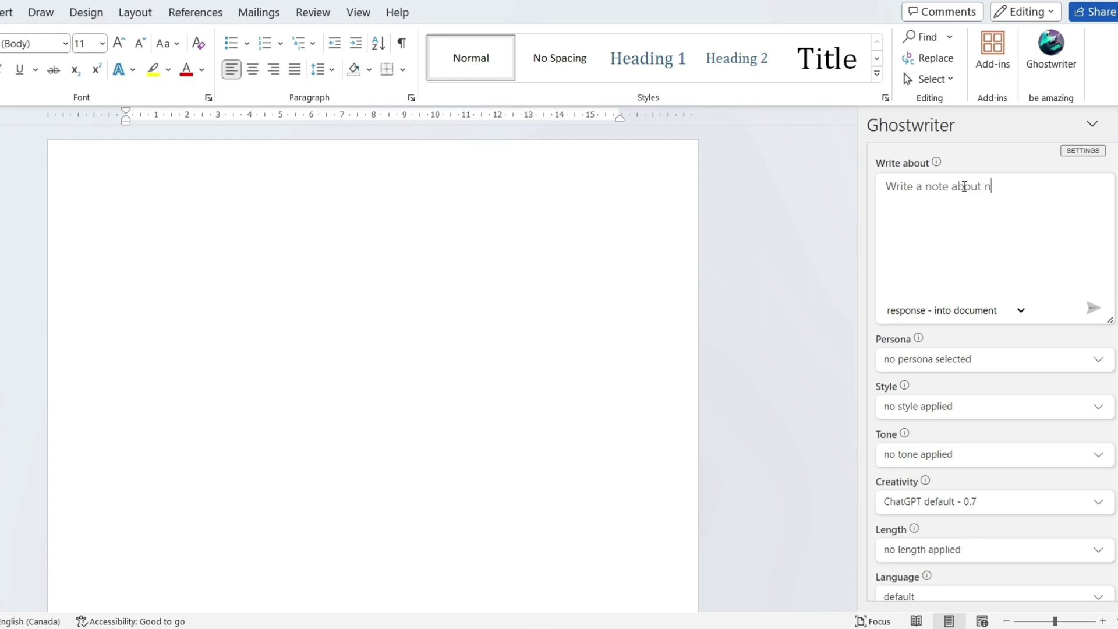
{"action": "type", "text": "epali f"}
{"action": "type", "text": "estival "}
{"action": "type", "text": "tihar"}
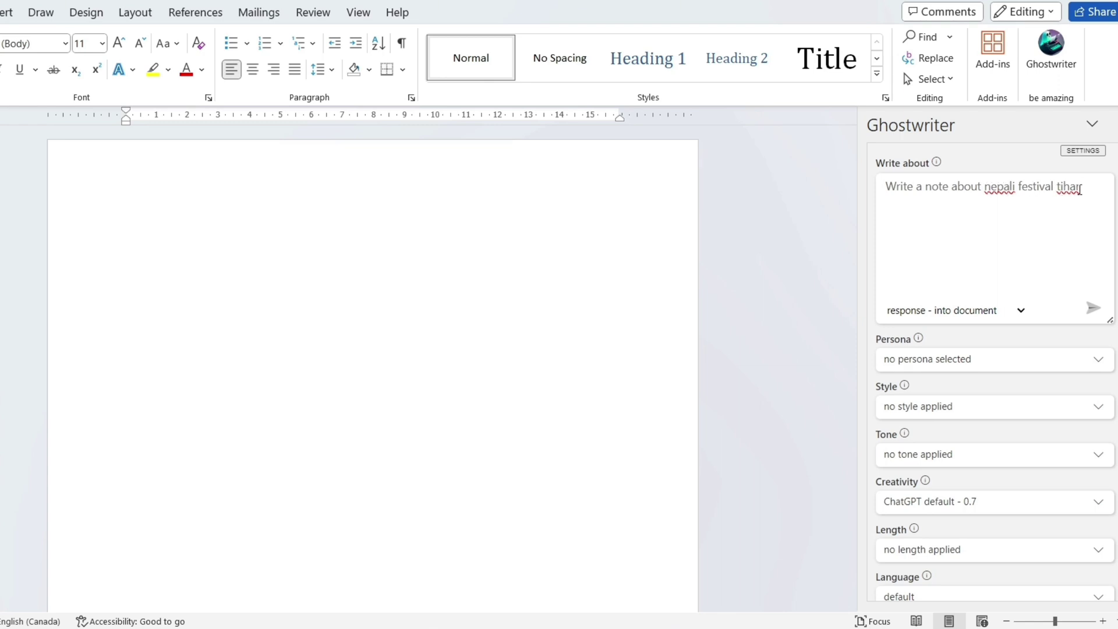
{"action": "type", "text": "."}
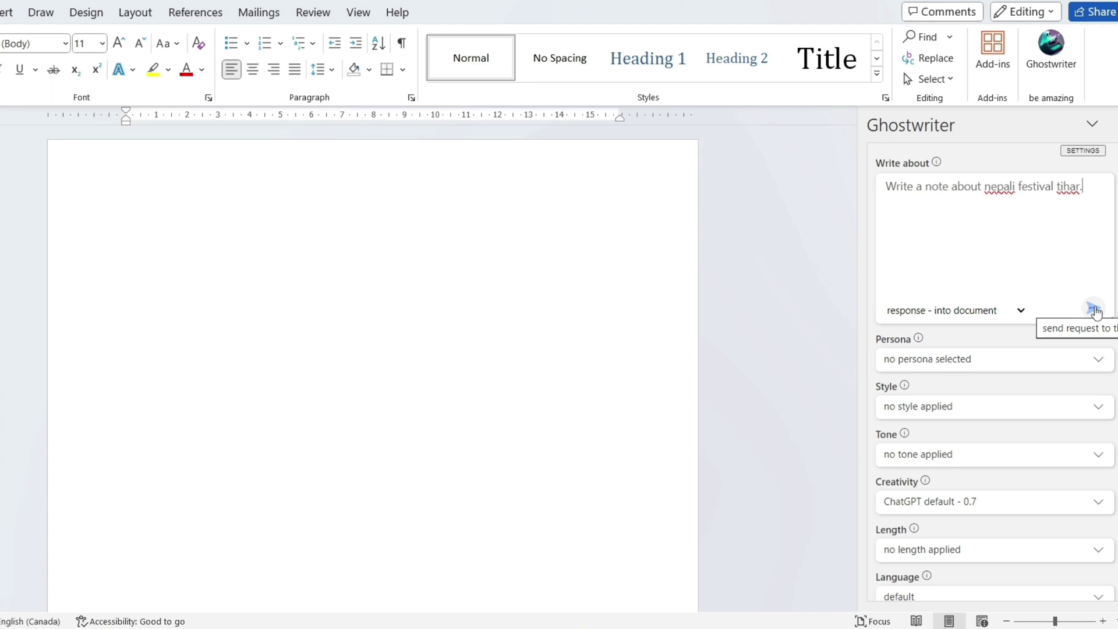
{"action": "left_click", "coordinate": [1095, 312]}
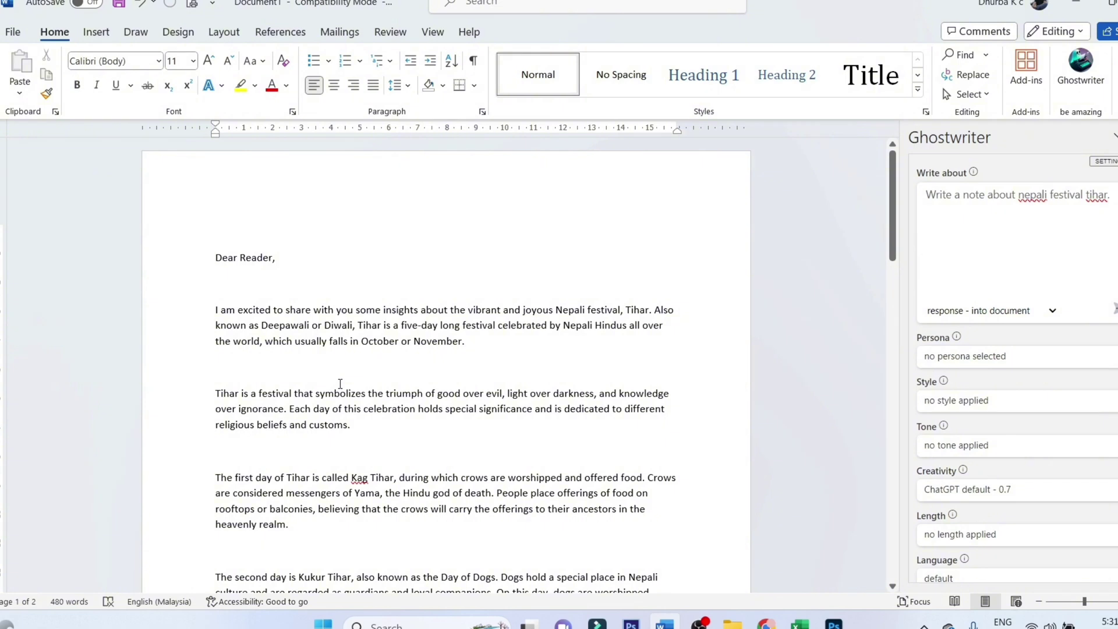
Step: Look over the Tihar note, then submit the Ghostwriter prompt for a computer operator resume
{"action": "mouse_move", "coordinate": [895, 205]}
{"action": "left_mouse_down"}
{"action": "mouse_move", "coordinate": [871, 465]}
{"action": "mouse_move", "coordinate": [889, 248]}
{"action": "mouse_move", "coordinate": [895, 263]}
{"action": "left_mouse_up"}
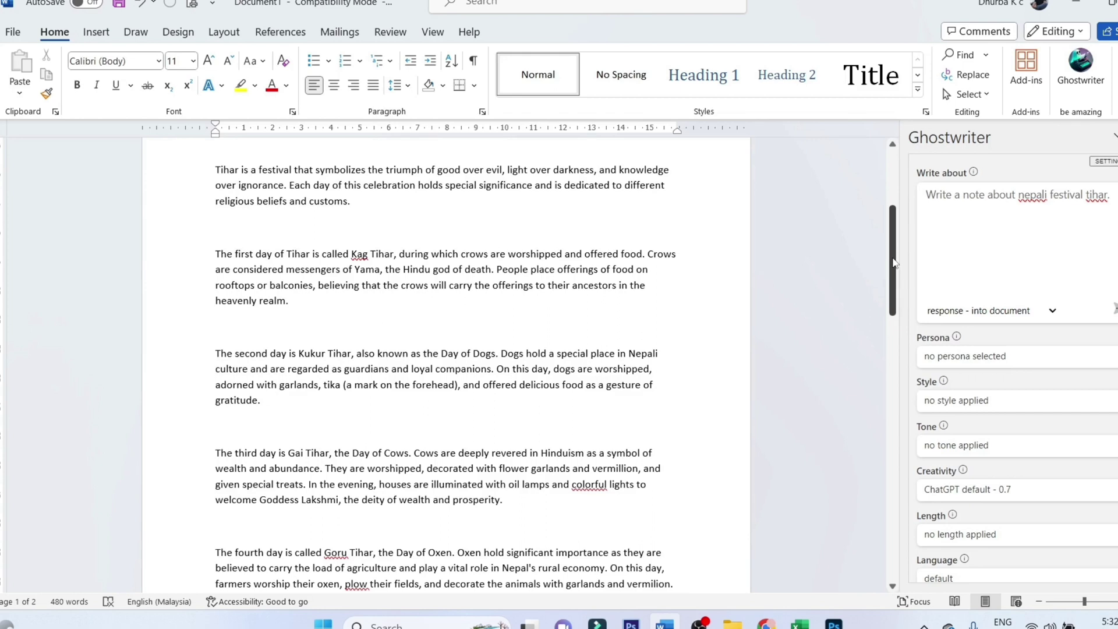
{"action": "mouse_move", "coordinate": [894, 262]}
{"action": "left_mouse_down"}
{"action": "mouse_move", "coordinate": [895, 245]}
{"action": "mouse_move", "coordinate": [889, 271]}
{"action": "left_mouse_up"}
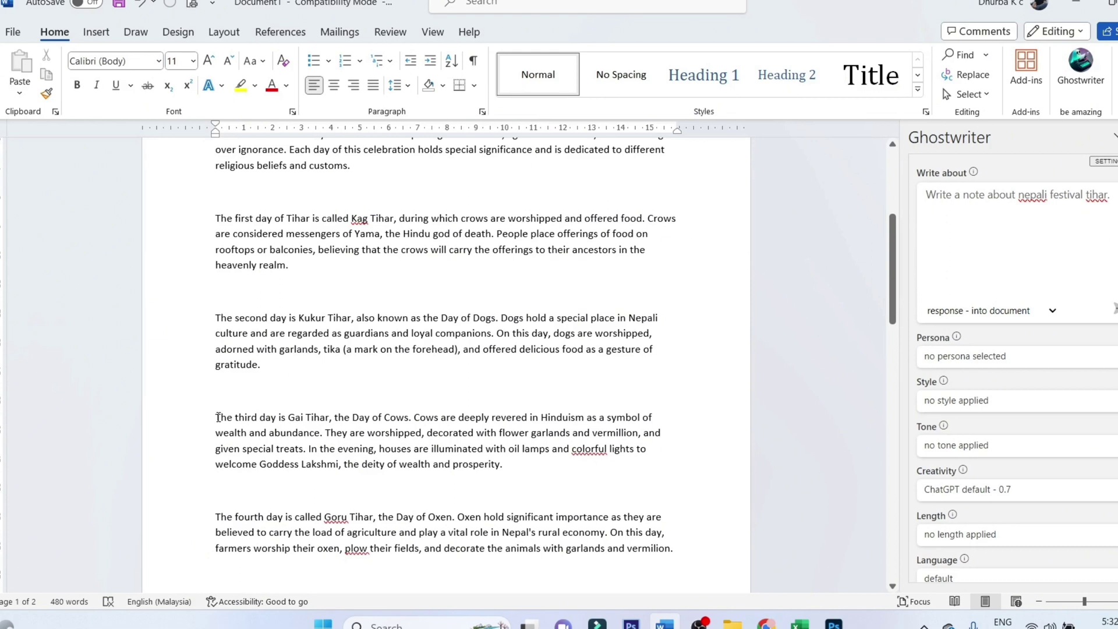
{"action": "left_click_drag", "start_coordinate": [217, 417], "coordinate": [277, 417]}
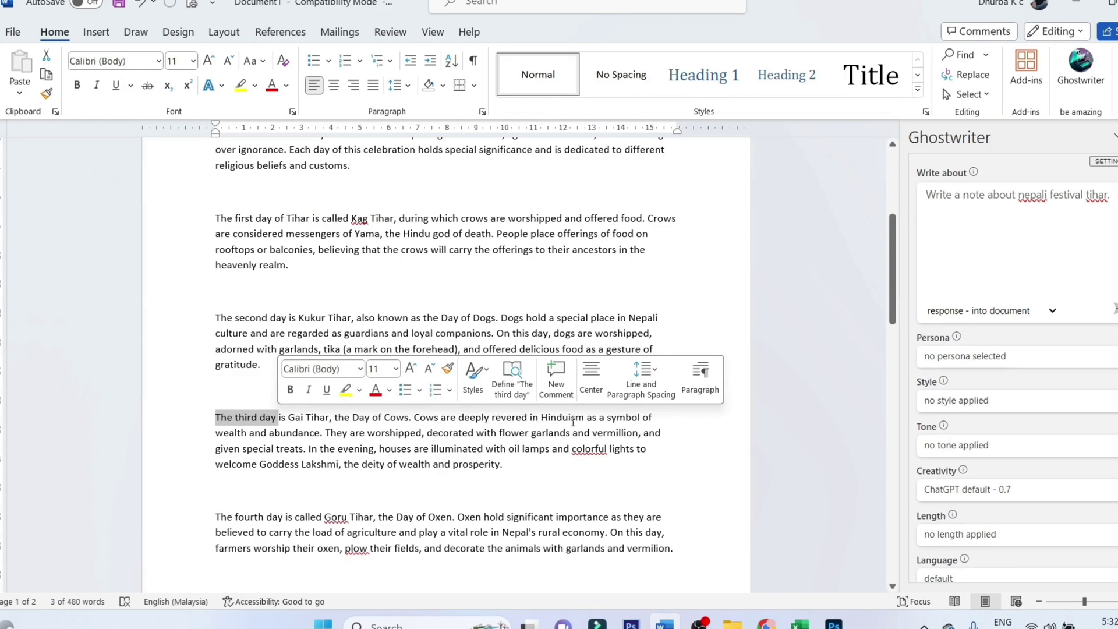
{"action": "left_click", "coordinate": [589, 420]}
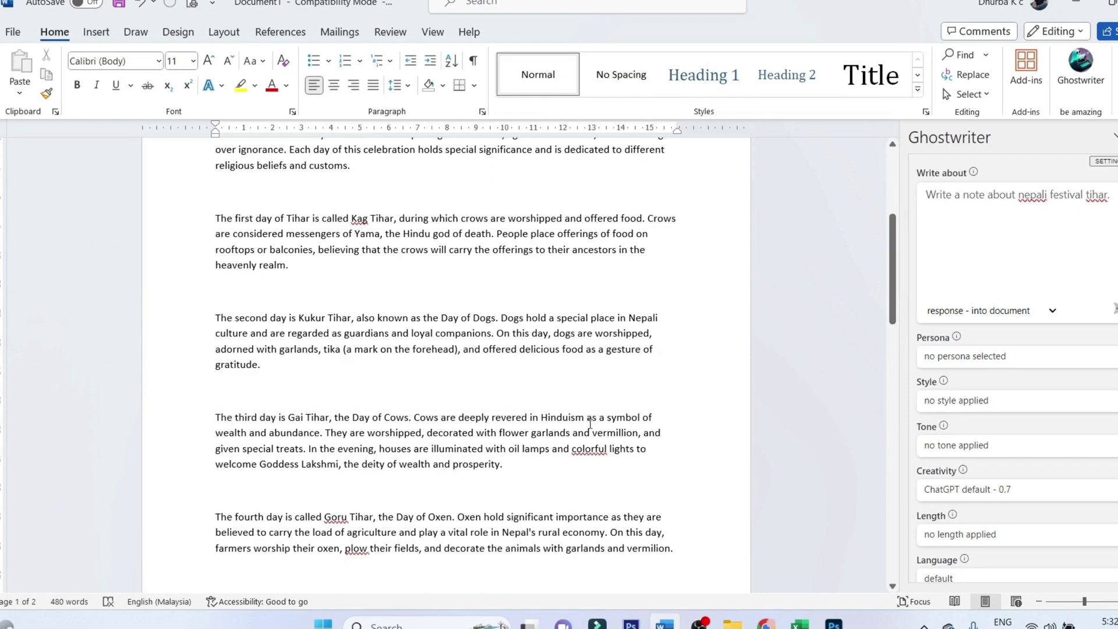
{"action": "left_click_drag", "start_coordinate": [891, 257], "coordinate": [880, 324]}
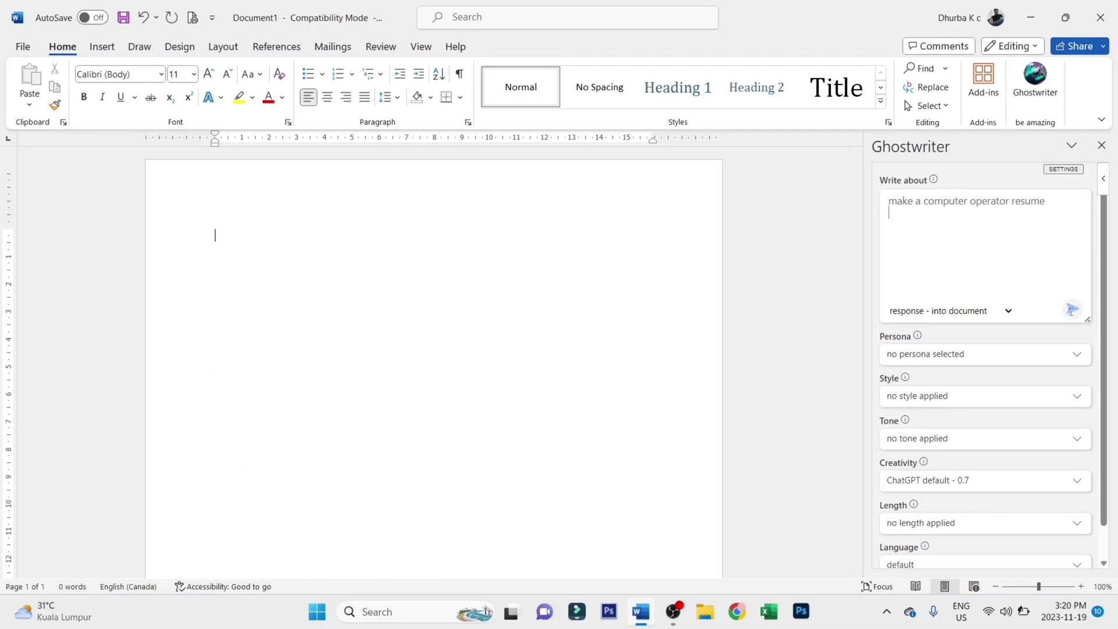
{"action": "left_click", "coordinate": [1071, 315]}
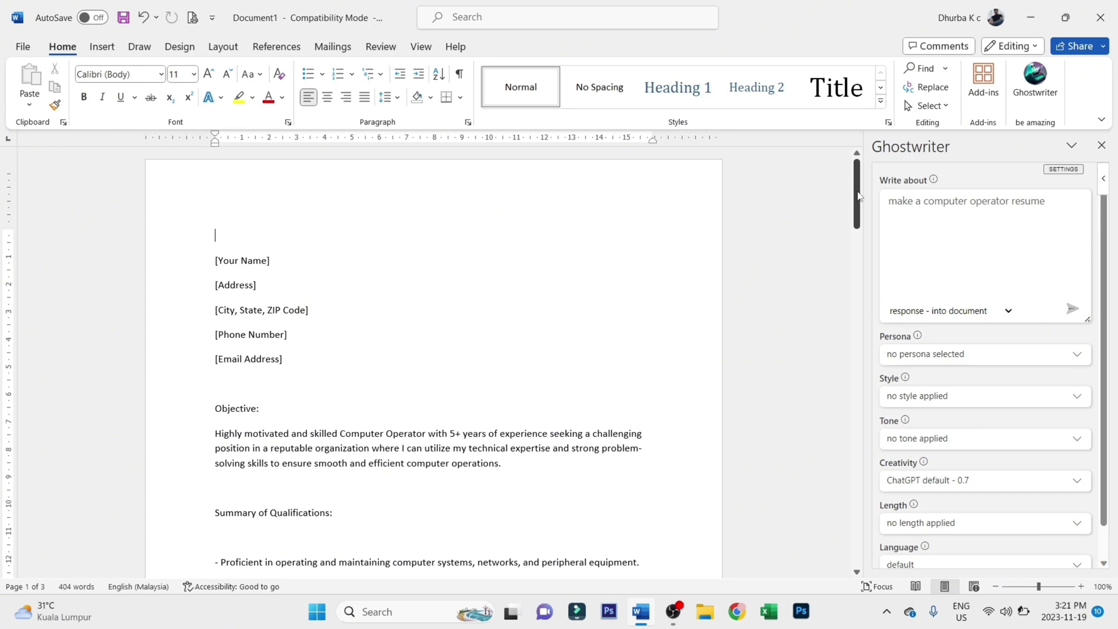
{"action": "left_click_drag", "start_coordinate": [857, 197], "coordinate": [856, 393]}
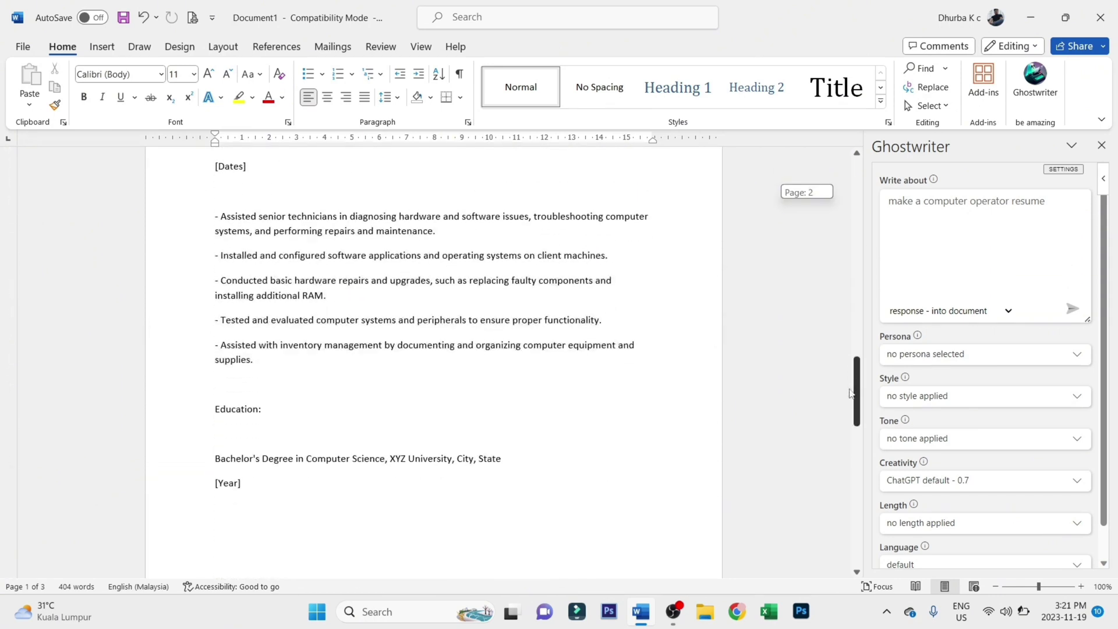
{"action": "mouse_move", "coordinate": [850, 393]}
{"action": "left_mouse_down"}
{"action": "mouse_move", "coordinate": [841, 523]}
{"action": "mouse_move", "coordinate": [806, 220]}
{"action": "left_mouse_up"}
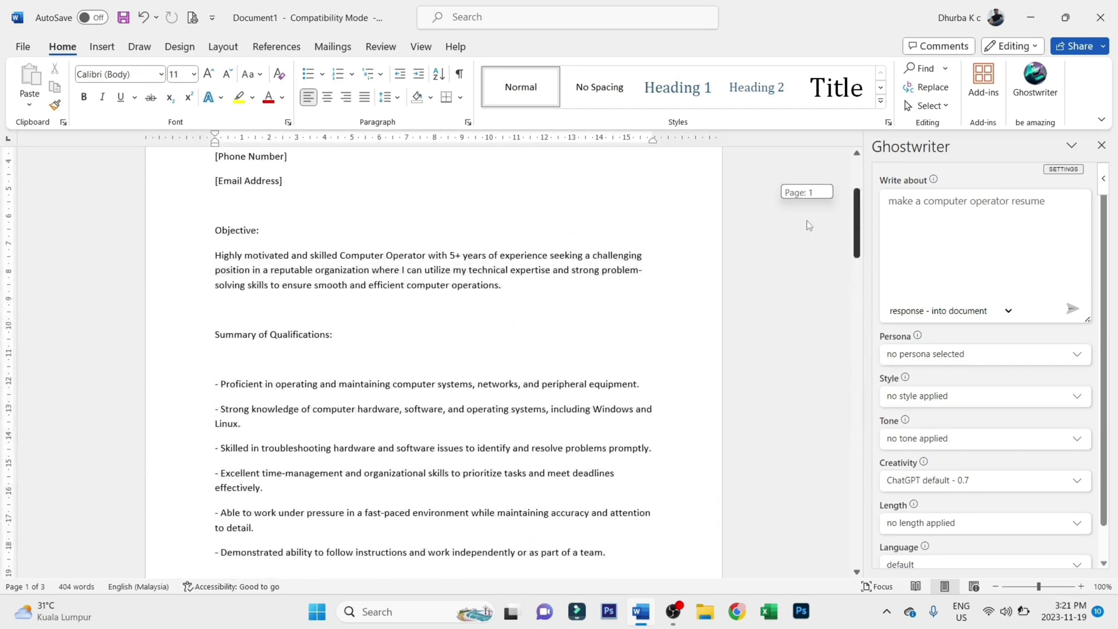
{"action": "left_click", "coordinate": [961, 355]}
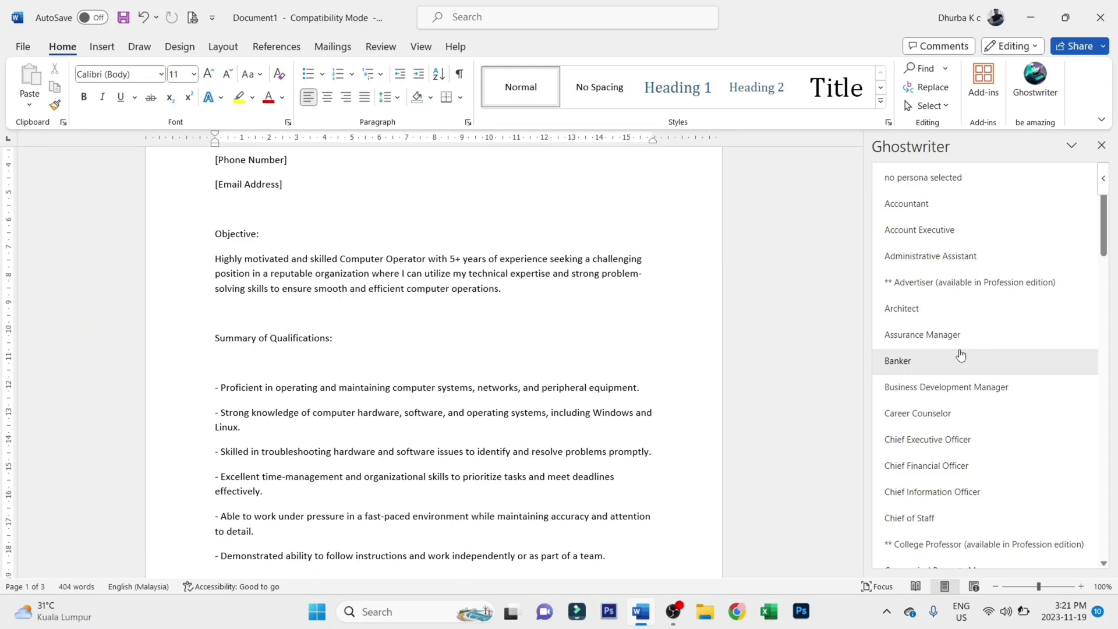
{"action": "left_click", "coordinate": [1108, 148]}
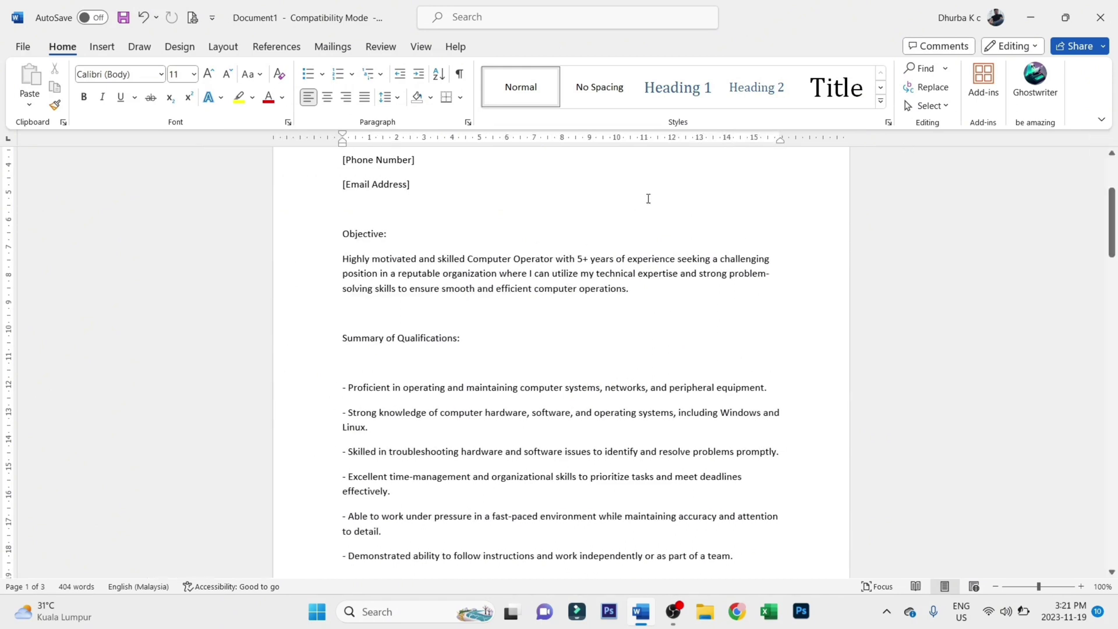
{"action": "left_click_drag", "start_coordinate": [1112, 204], "coordinate": [1114, 175]}
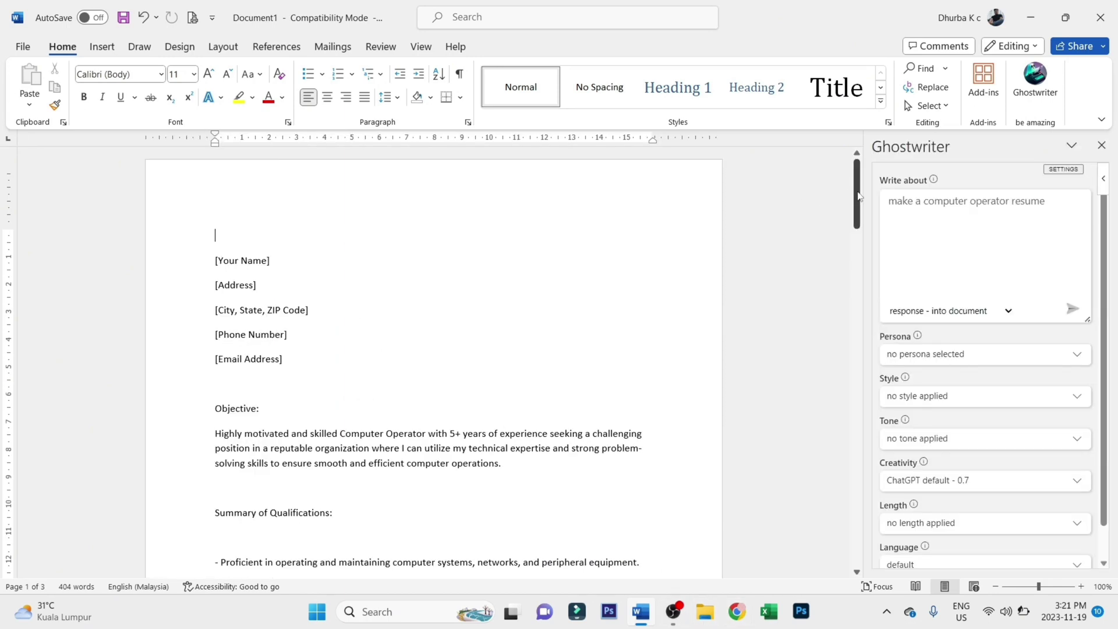
Step: Scroll the student leave application, check the persona list, and hide the Ghostwriter pane
{"action": "left_click_drag", "start_coordinate": [858, 196], "coordinate": [851, 393]}
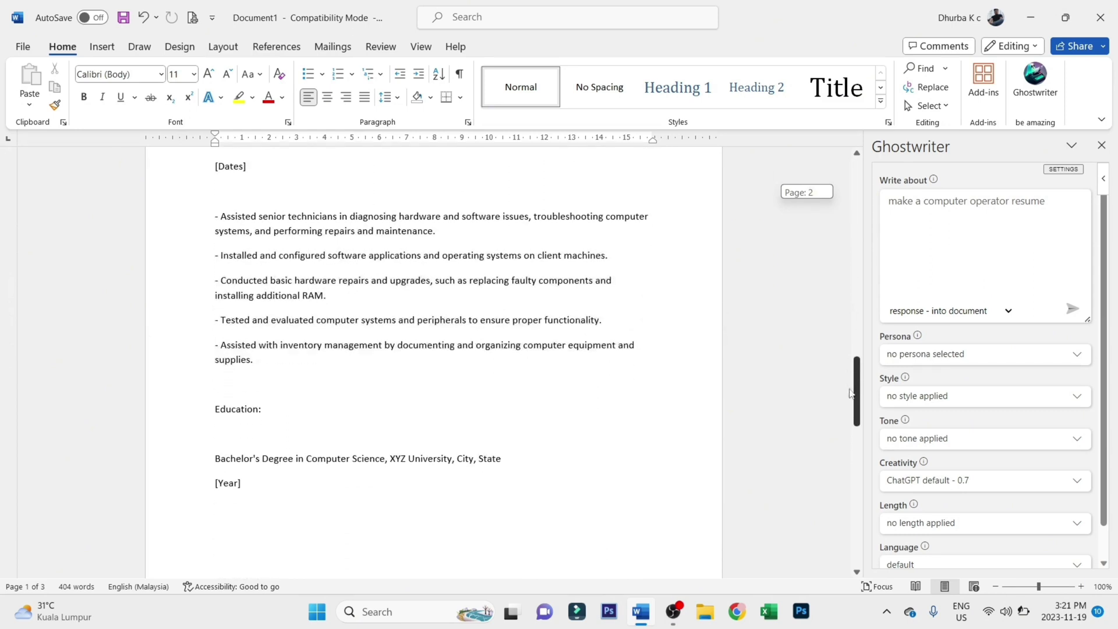
{"action": "mouse_move", "coordinate": [850, 393]}
{"action": "left_mouse_down"}
{"action": "mouse_move", "coordinate": [844, 496]}
{"action": "mouse_move", "coordinate": [806, 225]}
{"action": "left_mouse_up"}
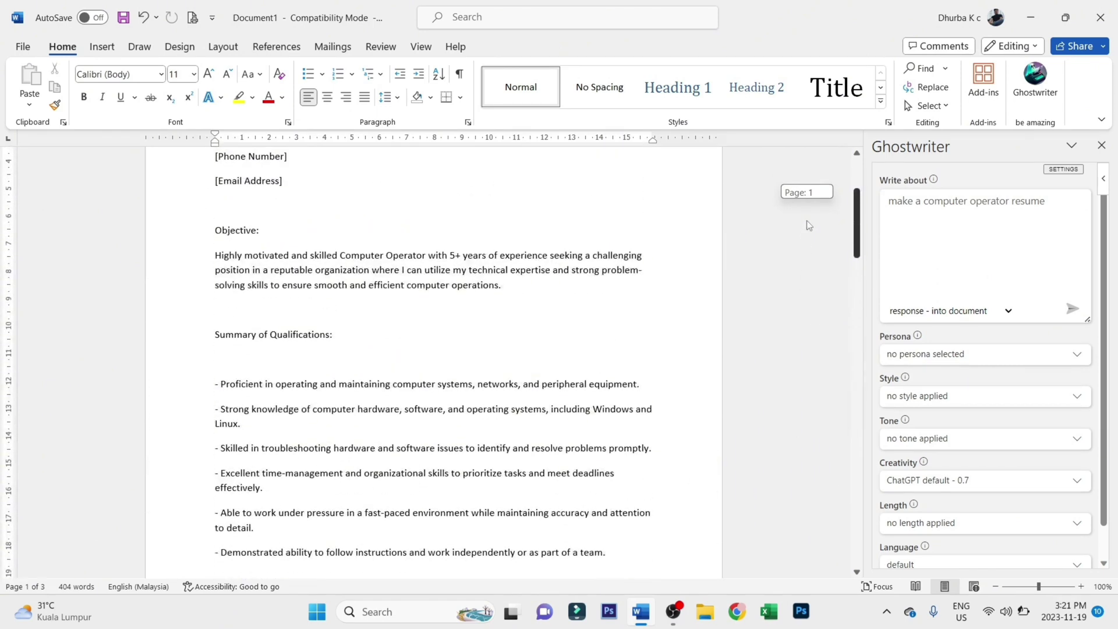
{"action": "left_click", "coordinate": [960, 355]}
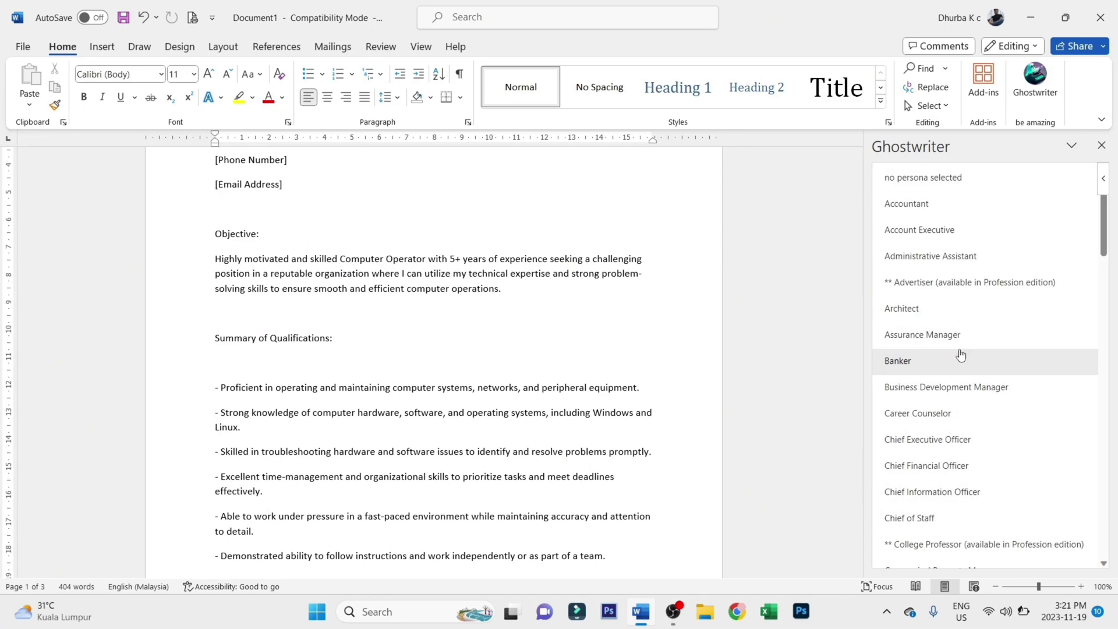
{"action": "left_click", "coordinate": [1102, 146]}
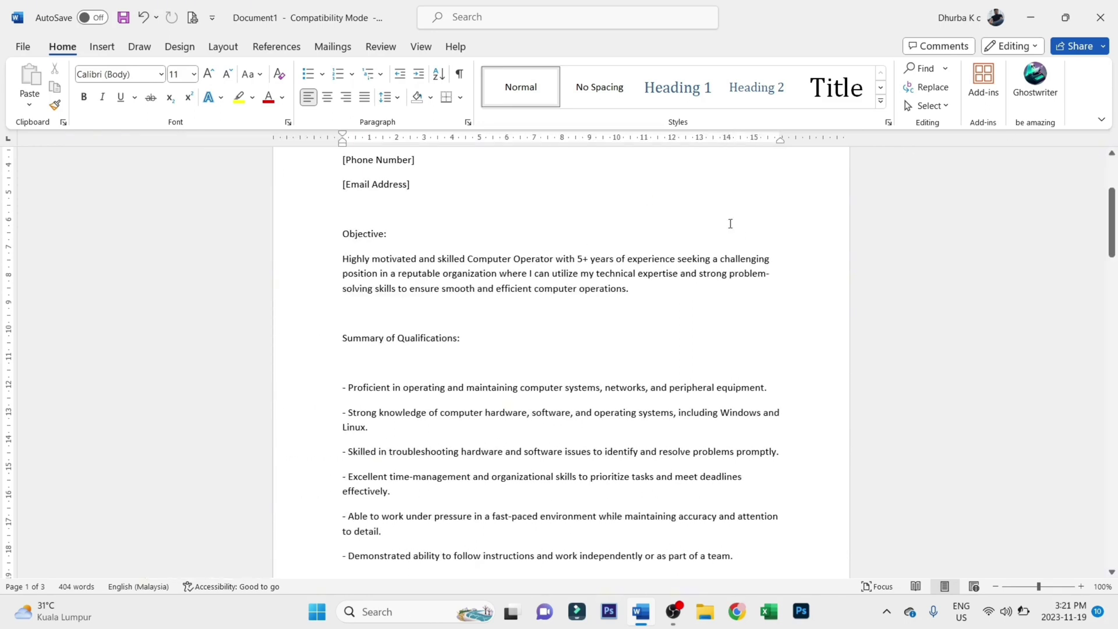
{"action": "scroll", "coordinate": [1114, 175], "scroll_direction": "up", "scroll_amount": 5}
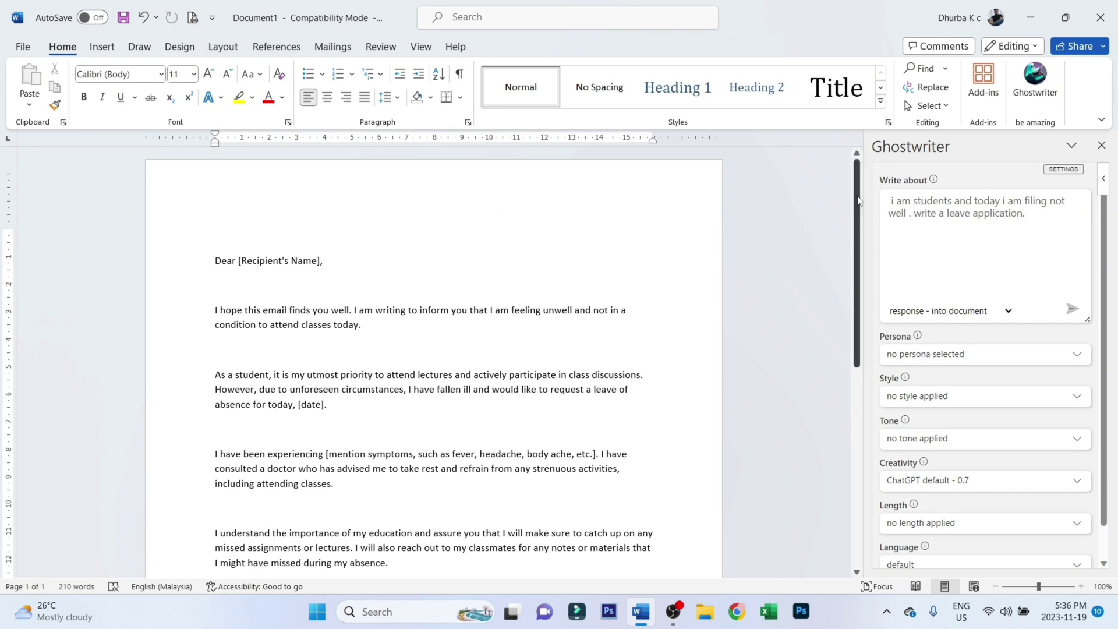
{"action": "left_click_drag", "start_coordinate": [859, 201], "coordinate": [859, 247]}
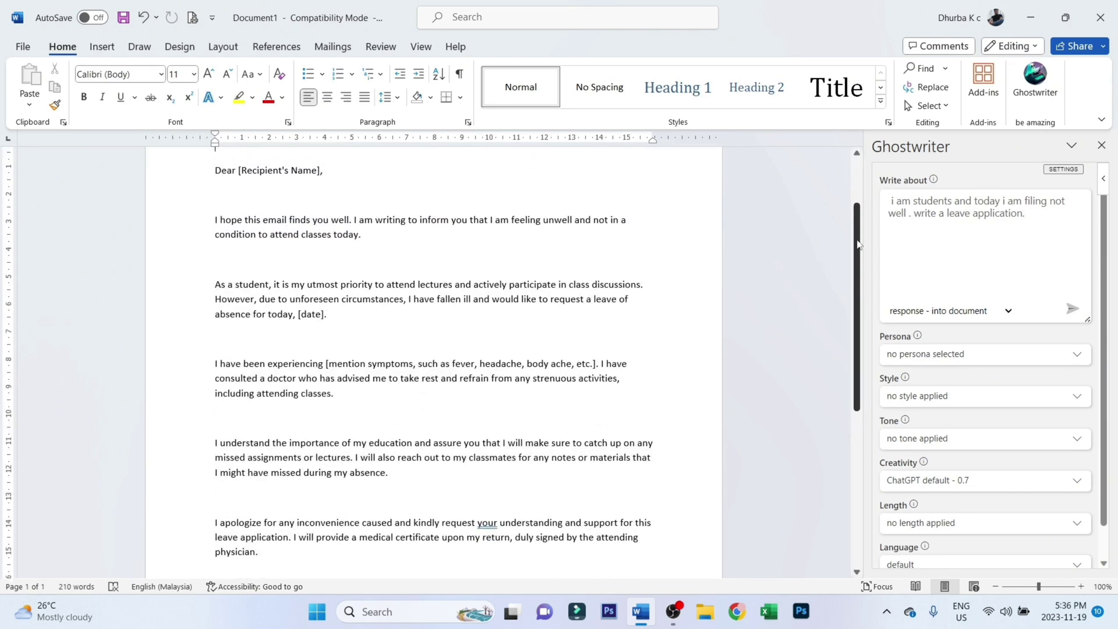
{"action": "left_click_drag", "start_coordinate": [859, 246], "coordinate": [857, 190]}
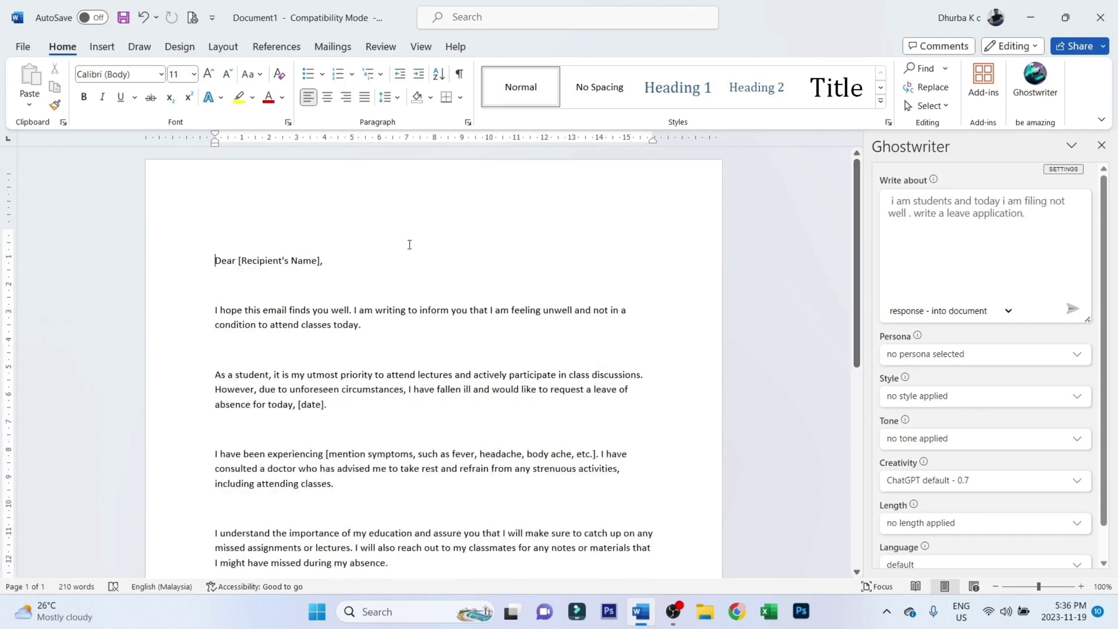
{"action": "triple_click", "coordinate": [274, 261]}
{"action": "left_click", "coordinate": [273, 262]}
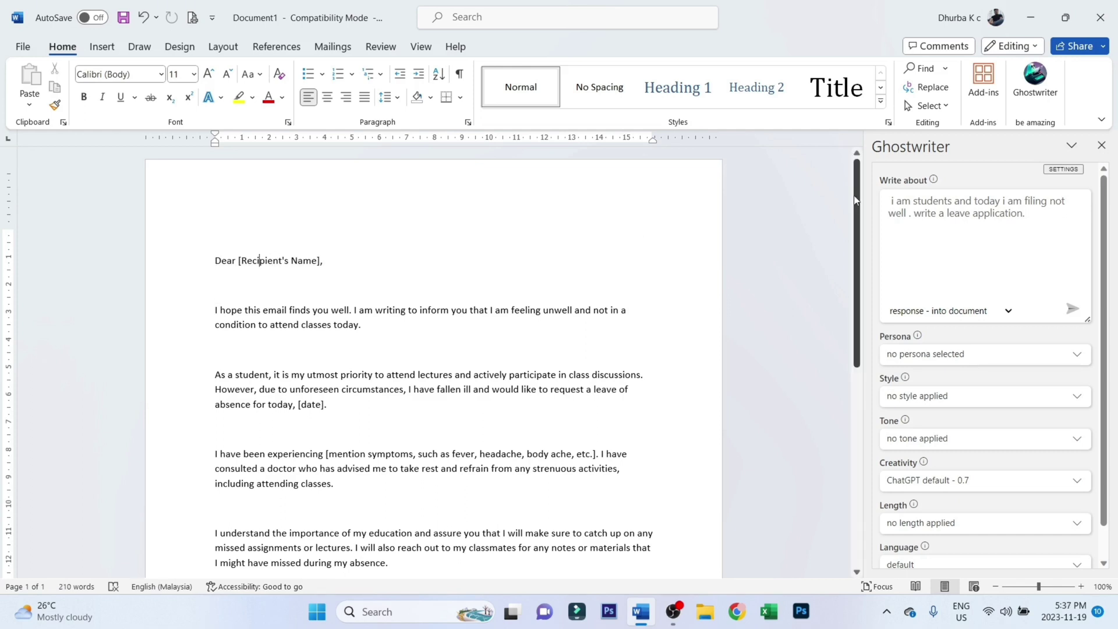
{"action": "scroll", "coordinate": [861, 224], "scroll_direction": "down", "scroll_amount": 1}
{"action": "mouse_move", "coordinate": [861, 225]}
{"action": "left_mouse_down"}
{"action": "mouse_move", "coordinate": [861, 207]}
{"action": "mouse_move", "coordinate": [866, 390]}
{"action": "mouse_move", "coordinate": [858, 175]}
{"action": "left_mouse_up"}
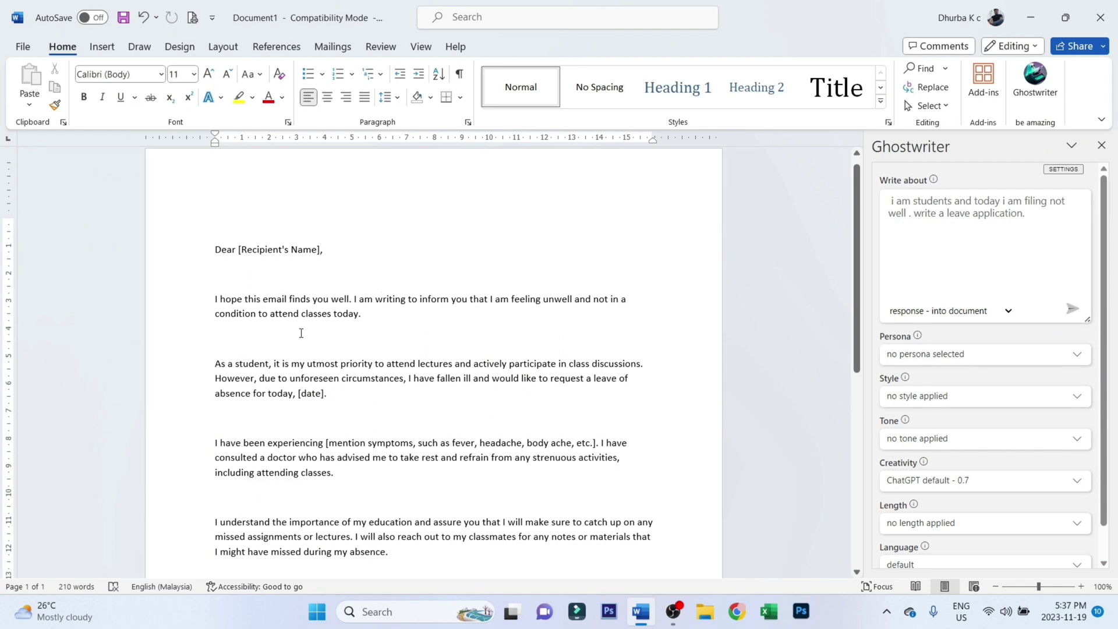
{"action": "left_click", "coordinate": [394, 321]}
{"action": "double_click", "coordinate": [152, 299]}
{"action": "left_click", "coordinate": [390, 298]}
{"action": "left_click", "coordinate": [339, 394]}
{"action": "mouse_move", "coordinate": [855, 199]}
{"action": "left_mouse_down"}
{"action": "mouse_move", "coordinate": [861, 218]}
{"action": "mouse_move", "coordinate": [861, 182]}
{"action": "left_mouse_up"}
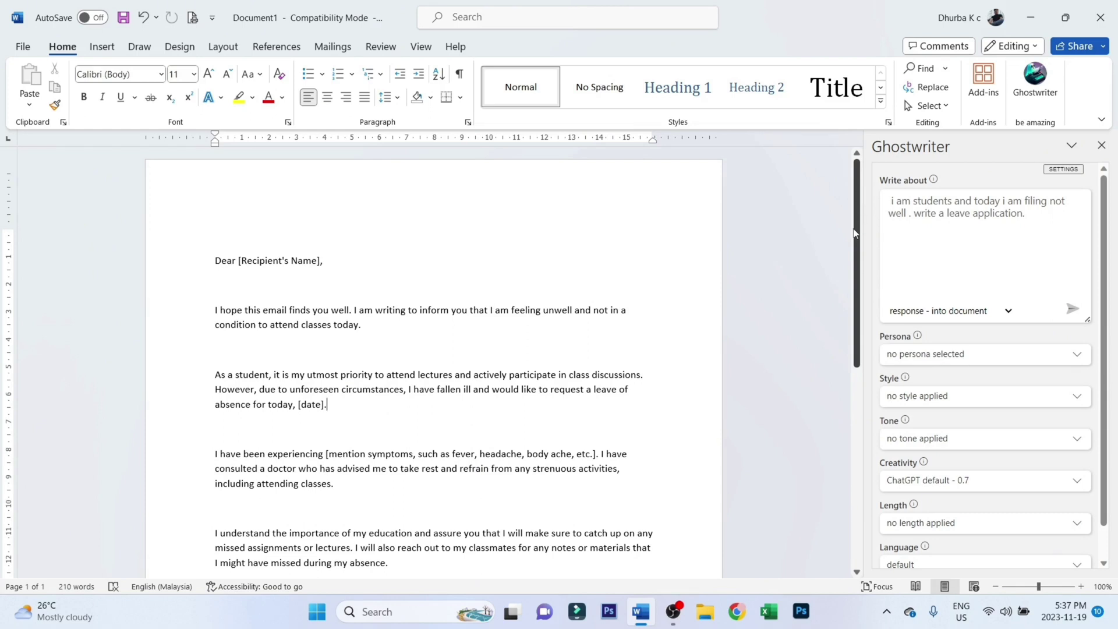
{"action": "mouse_move", "coordinate": [856, 312]}
{"action": "left_mouse_down"}
{"action": "mouse_move", "coordinate": [865, 573]}
{"action": "mouse_move", "coordinate": [777, 191]}
{"action": "left_mouse_up"}
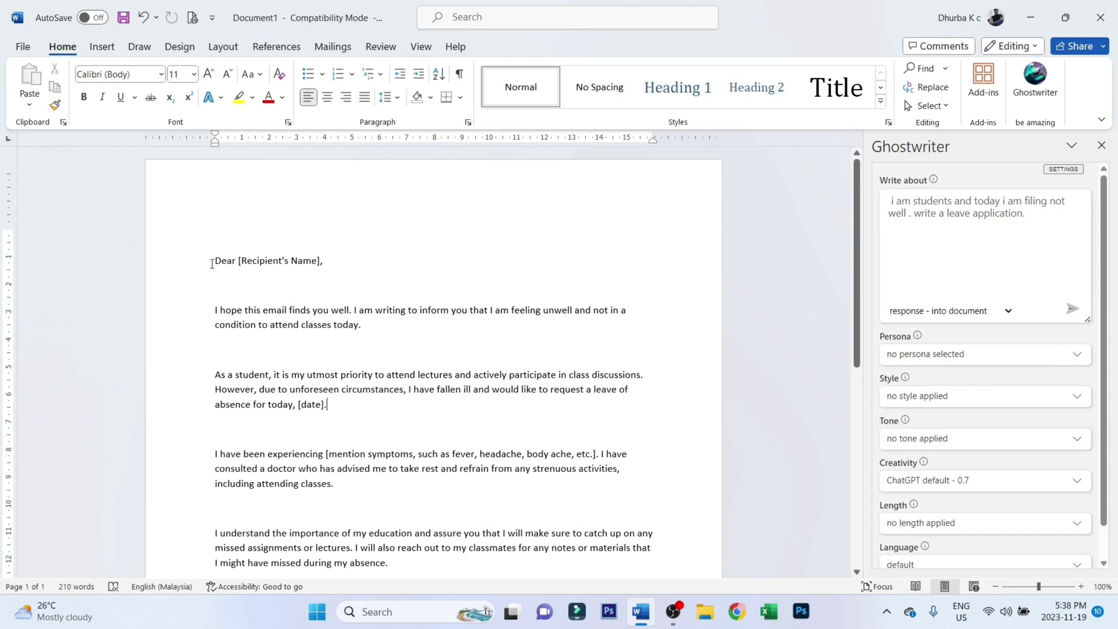
{"action": "mouse_move", "coordinate": [285, 260]}
{"action": "left_mouse_down"}
{"action": "mouse_move", "coordinate": [356, 580]}
{"action": "mouse_move", "coordinate": [424, 504]}
{"action": "left_mouse_up"}
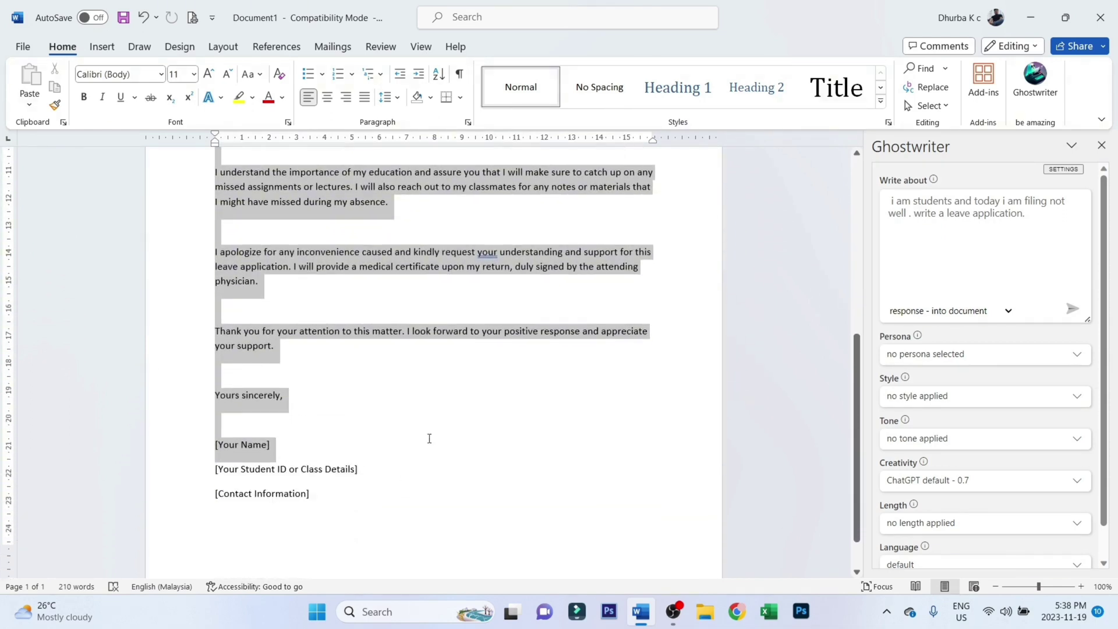
{"action": "left_click", "coordinate": [431, 266]}
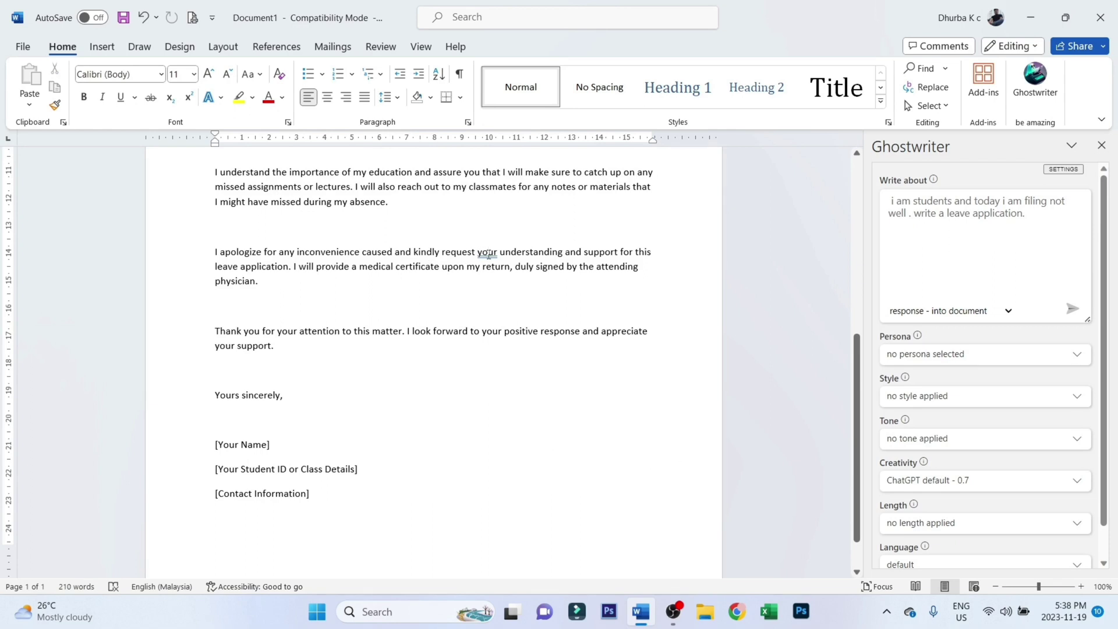
{"action": "mouse_move", "coordinate": [857, 356]}
{"action": "left_mouse_down"}
{"action": "mouse_move", "coordinate": [855, 180]}
{"action": "mouse_move", "coordinate": [856, 391]}
{"action": "mouse_move", "coordinate": [823, 161]}
{"action": "left_mouse_up"}
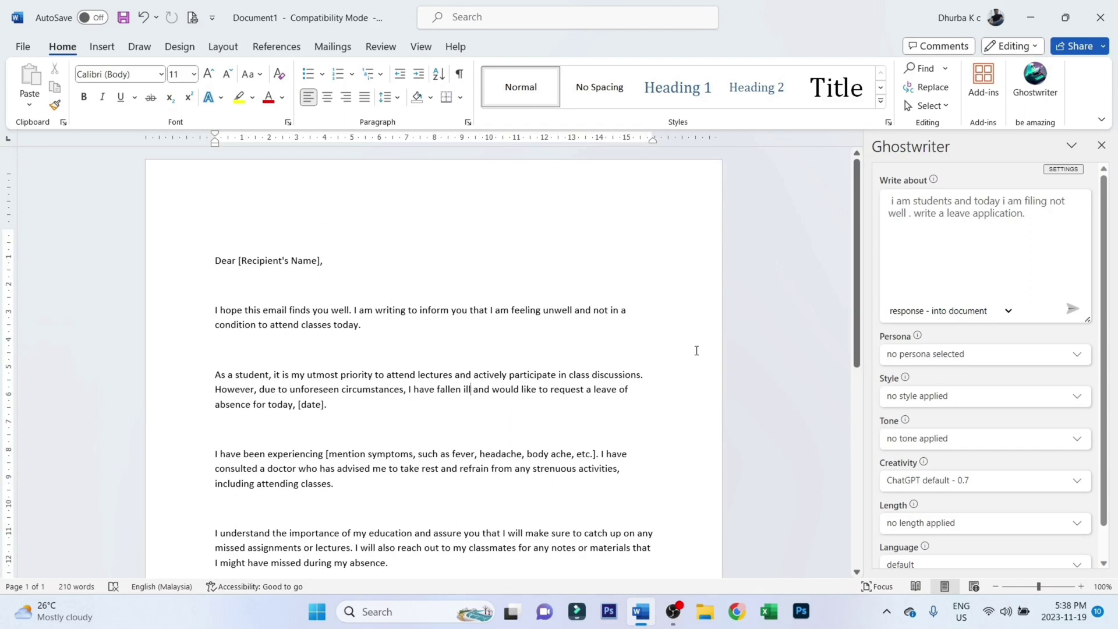
{"action": "mouse_move", "coordinate": [856, 186]}
{"action": "left_mouse_down"}
{"action": "mouse_move", "coordinate": [850, 413]}
{"action": "mouse_move", "coordinate": [856, 381]}
{"action": "left_mouse_up"}
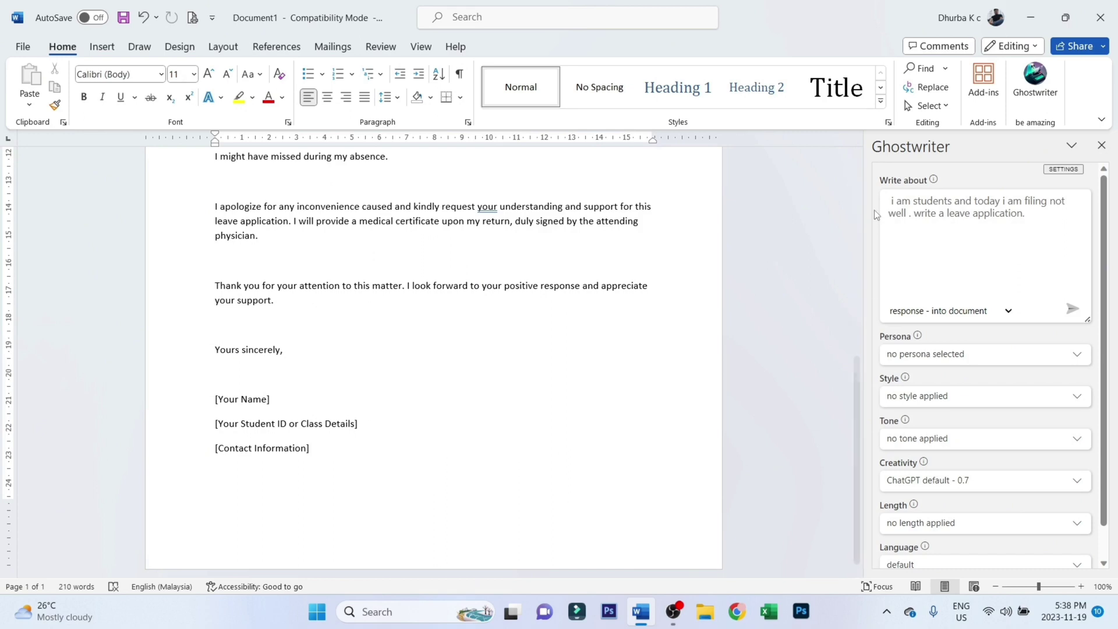
{"action": "left_click", "coordinate": [857, 192]}
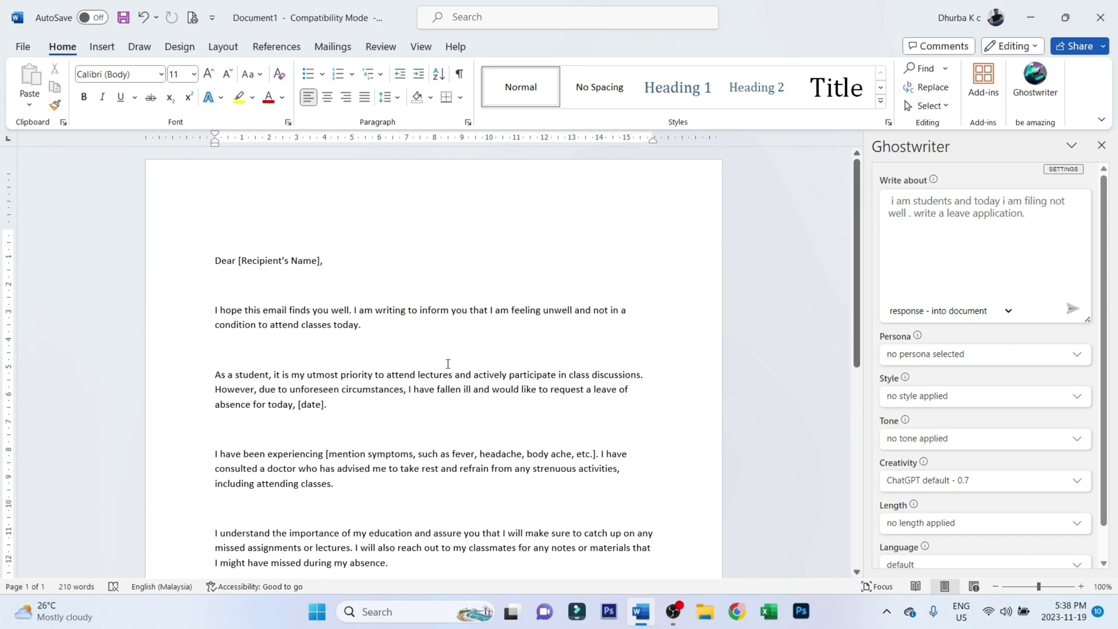
{"action": "left_click", "coordinate": [994, 313]}
{"action": "left_click", "coordinate": [647, 266]}
{"action": "scroll", "coordinate": [840, 229], "scroll_direction": "down", "scroll_amount": 3}
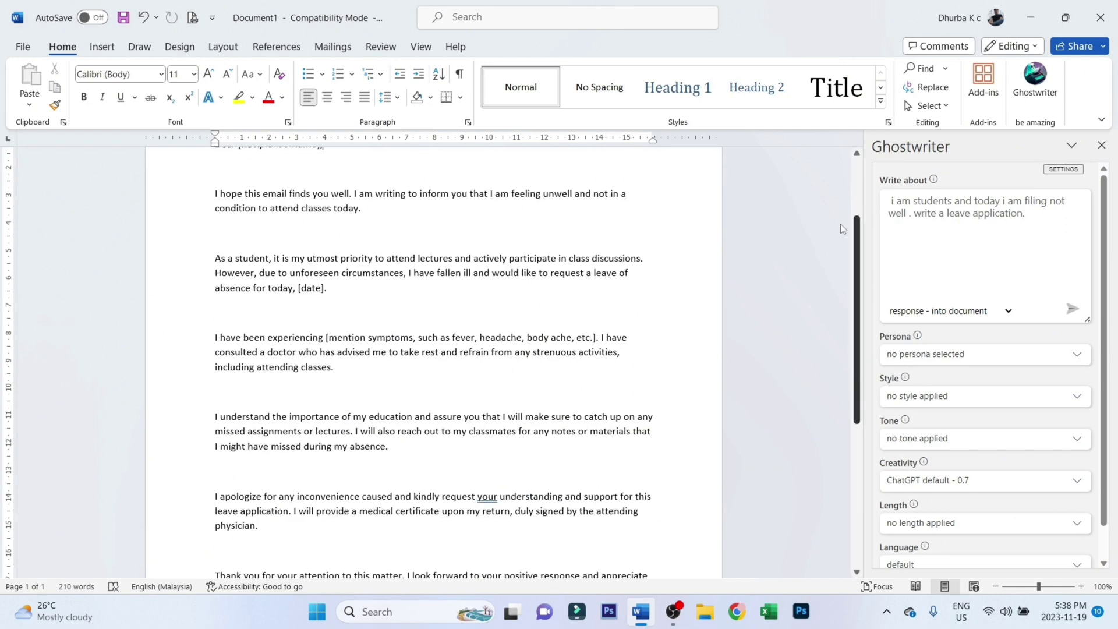
{"action": "scroll", "coordinate": [840, 224], "scroll_direction": "down", "scroll_amount": 5}
{"action": "scroll", "coordinate": [861, 159], "scroll_direction": "up", "scroll_amount": 7}
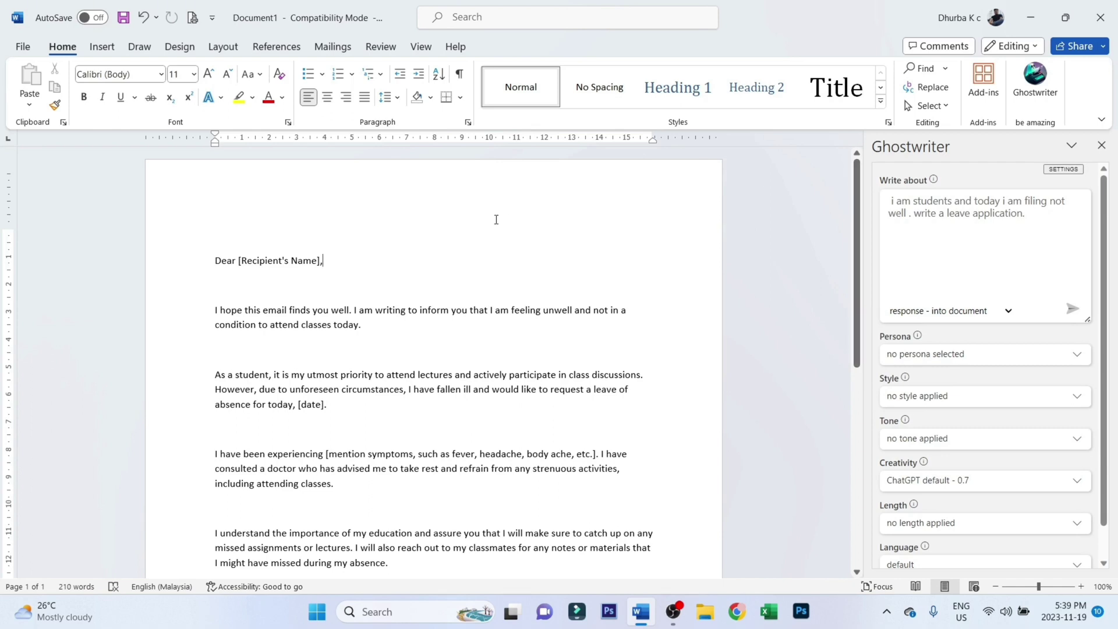
{"action": "left_click", "coordinate": [531, 303]}
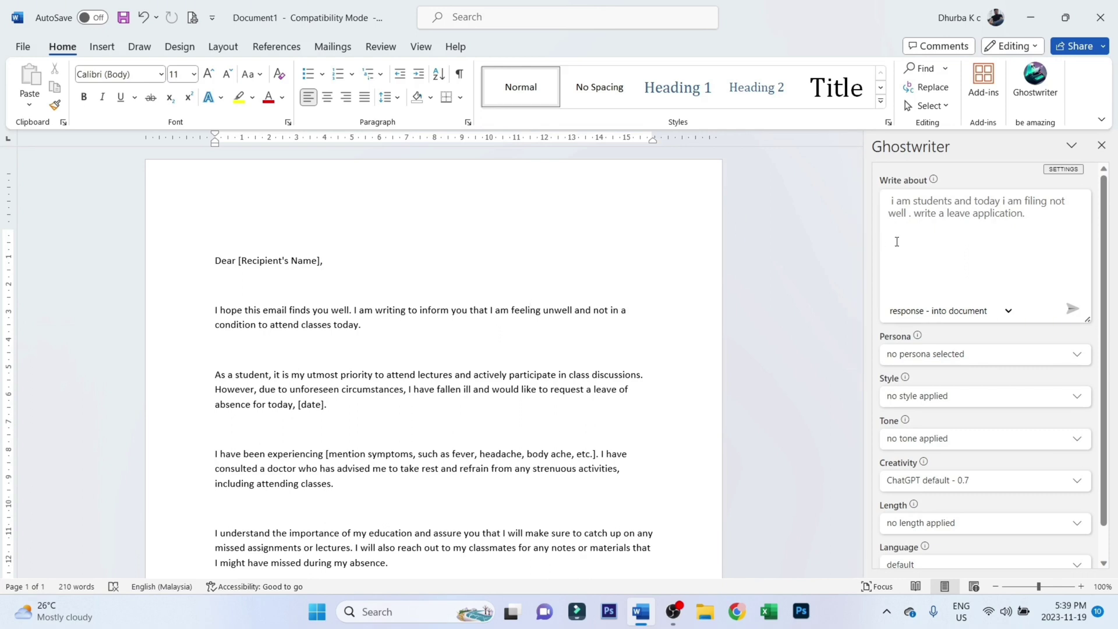